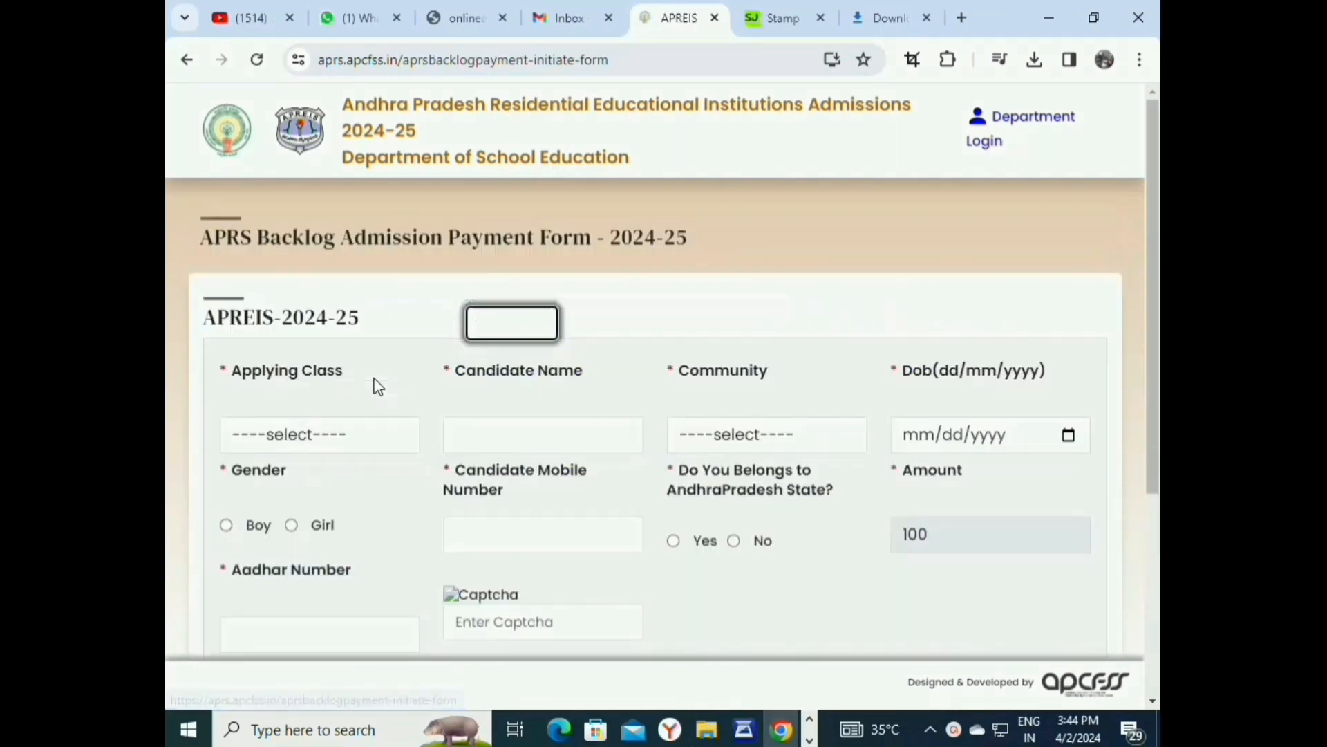
# Choose 7th-Class as the applying class and enter the girl candidate's name, birth date and mobile number.
pyautogui.click(355, 442)
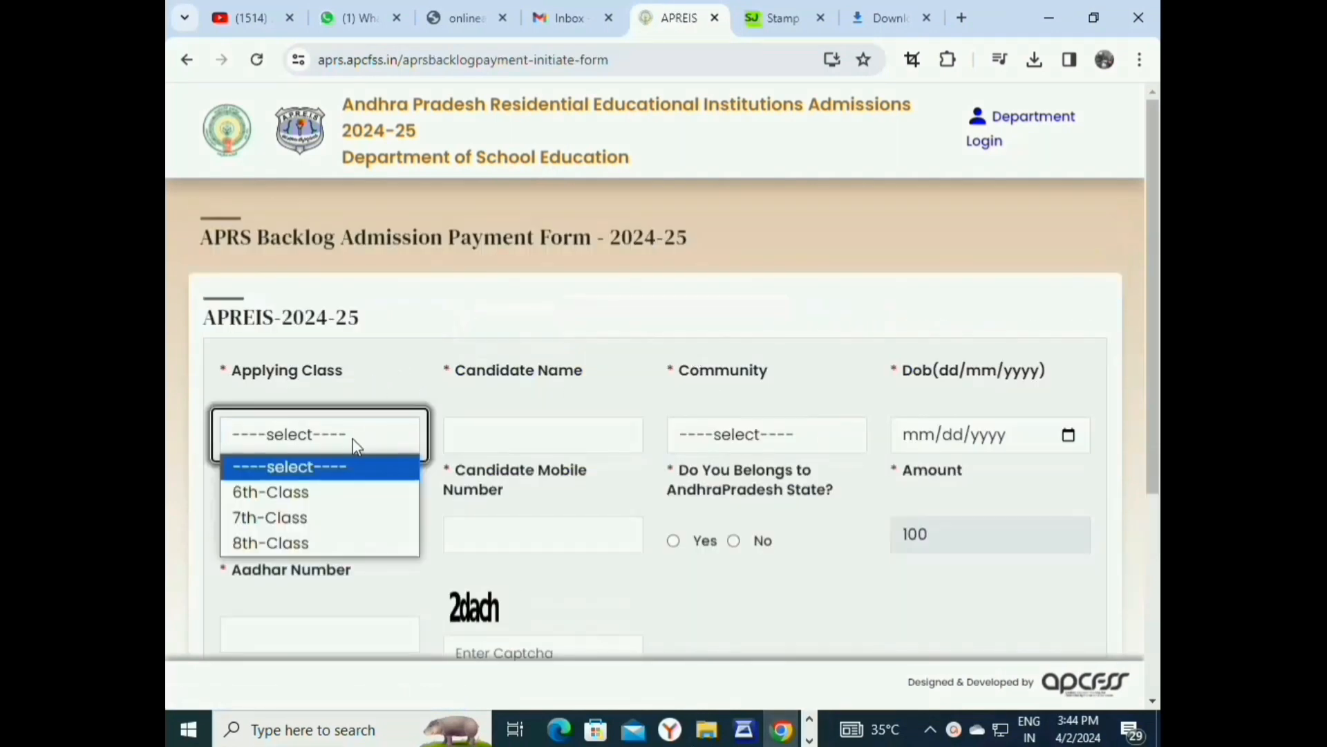
pyautogui.click(322, 518)
pyautogui.click(525, 444)
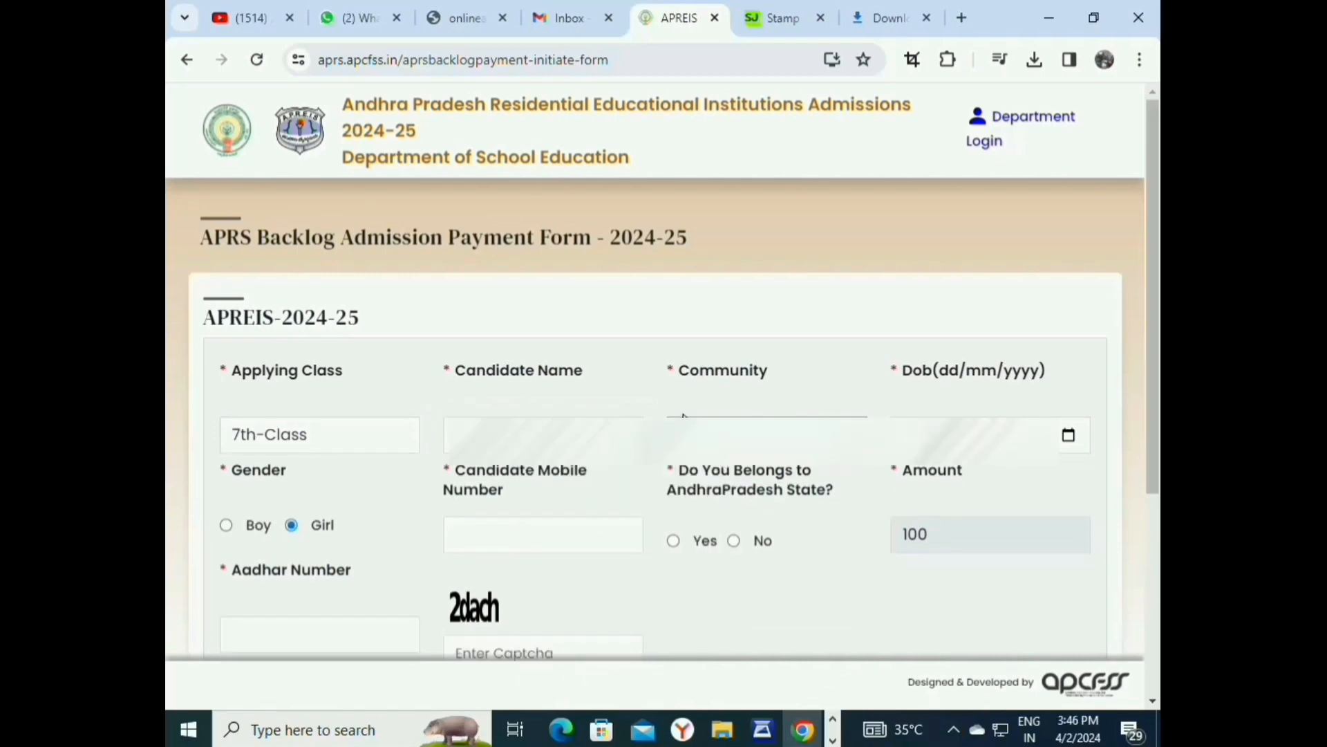
pyautogui.scroll(-2, 683, 415)
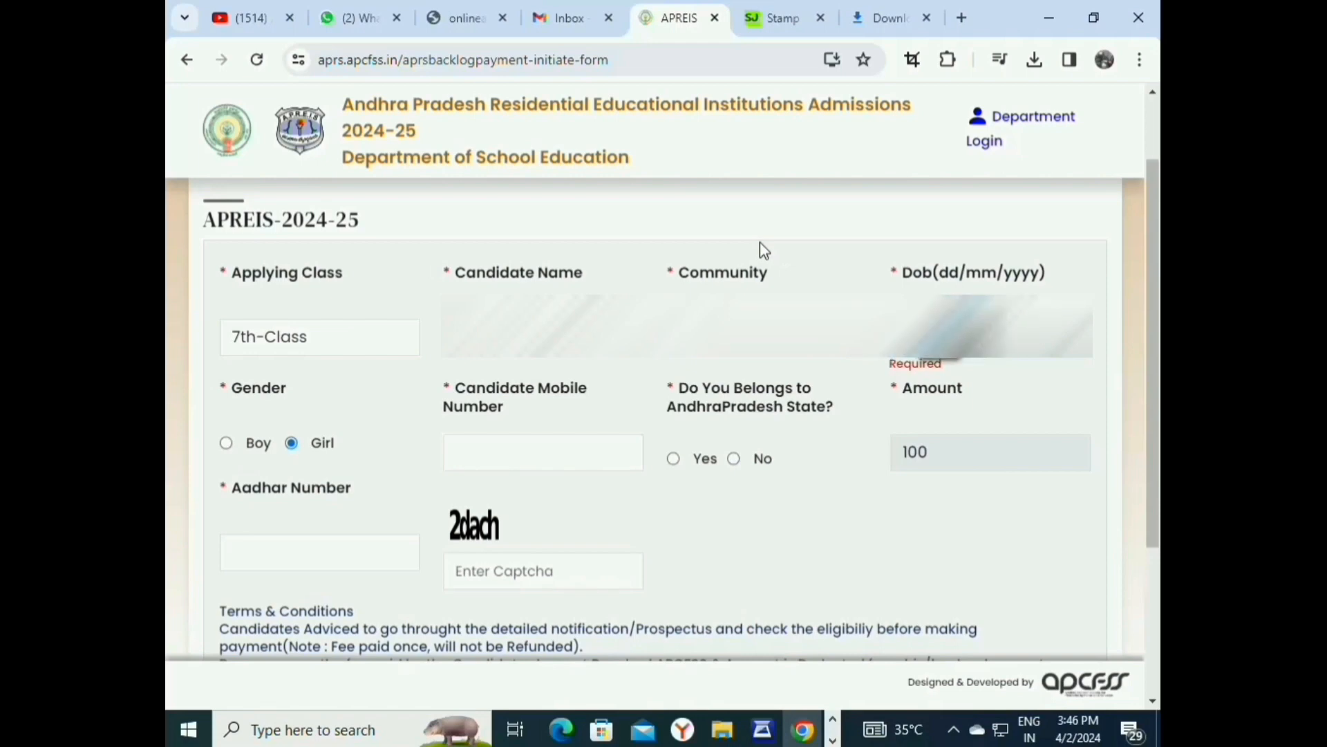
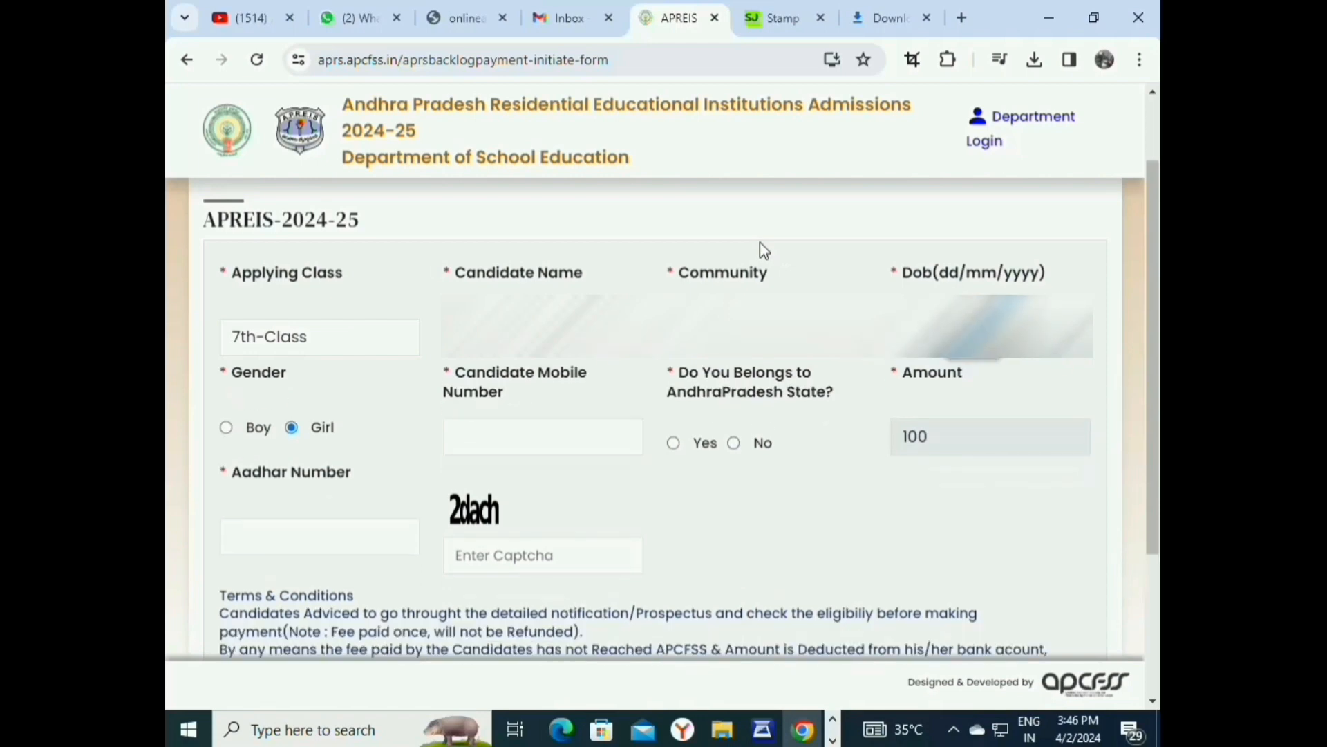
pyautogui.press('Tab')
pyautogui.press('Tab')
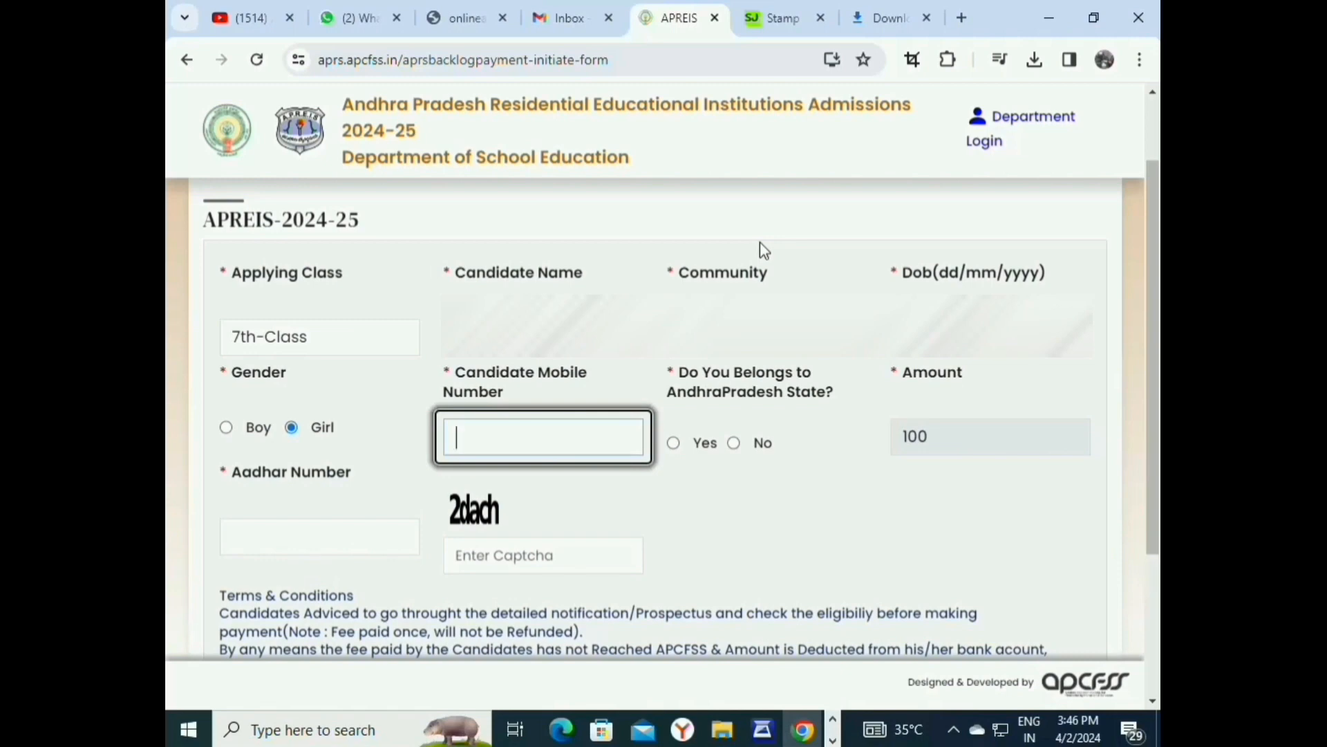
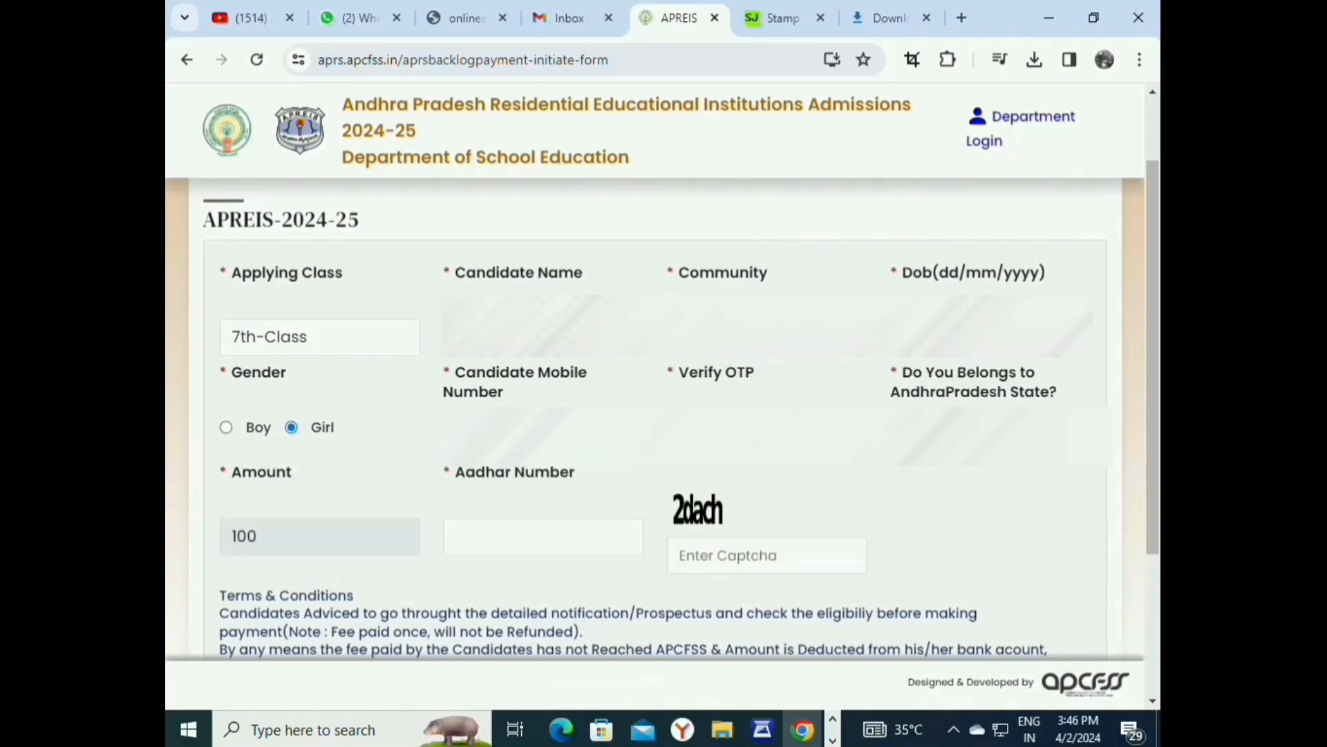
# Enter the OTP, answer Yes to Andhra Pradesh residency, and fill in the Aadhar number and captcha.
pyautogui.click(766, 436)
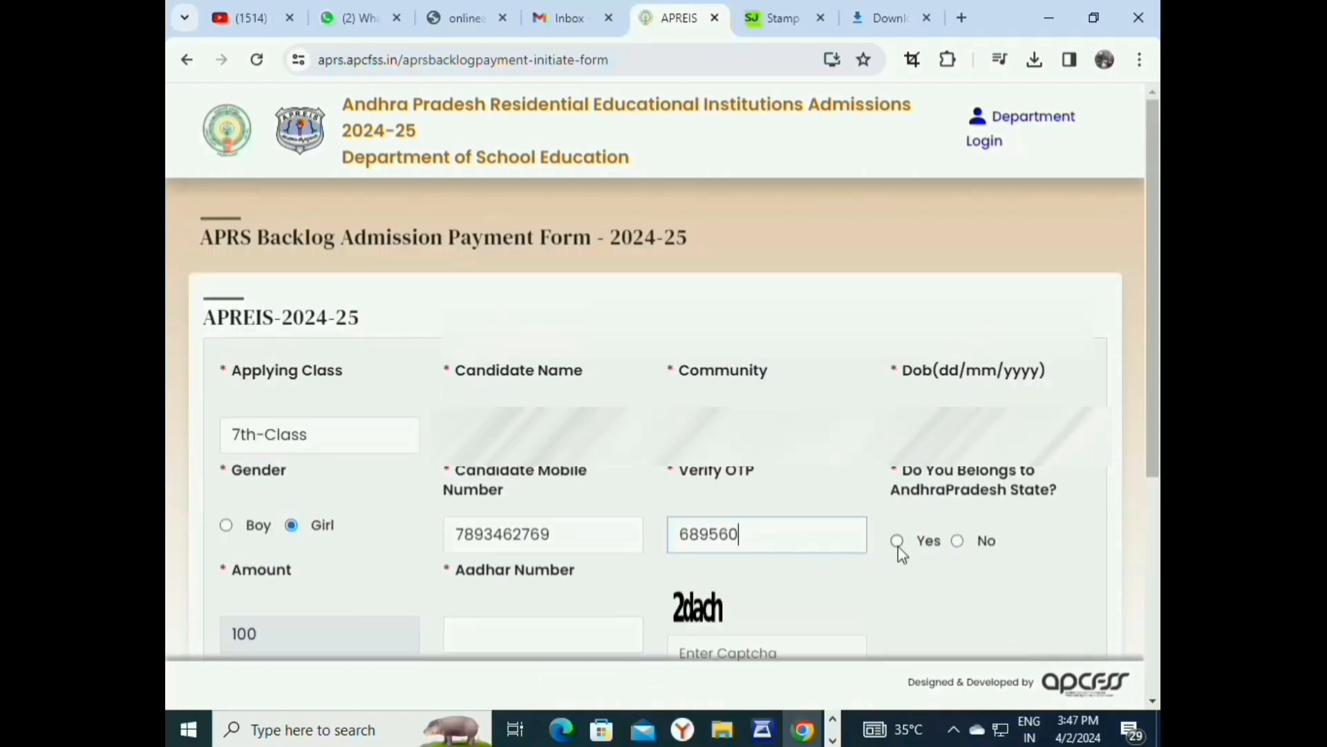
pyautogui.click(895, 539)
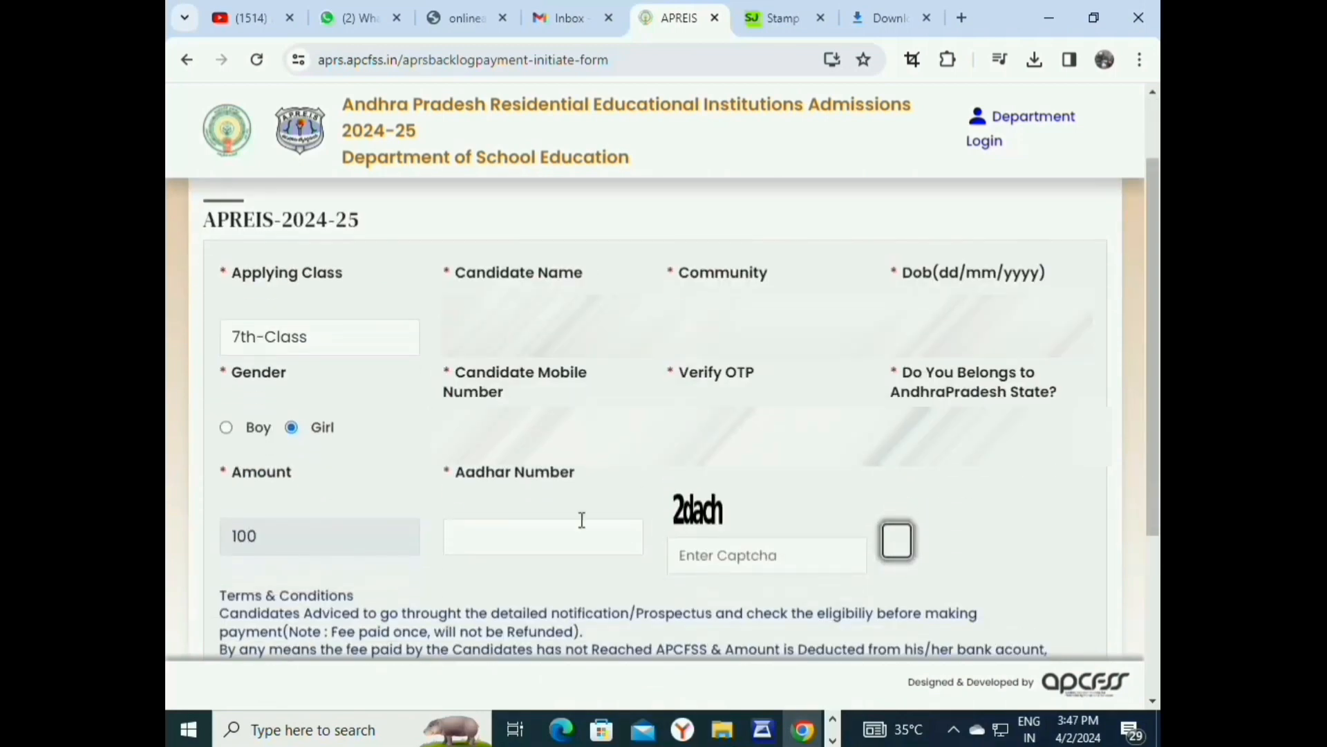
pyautogui.click(550, 542)
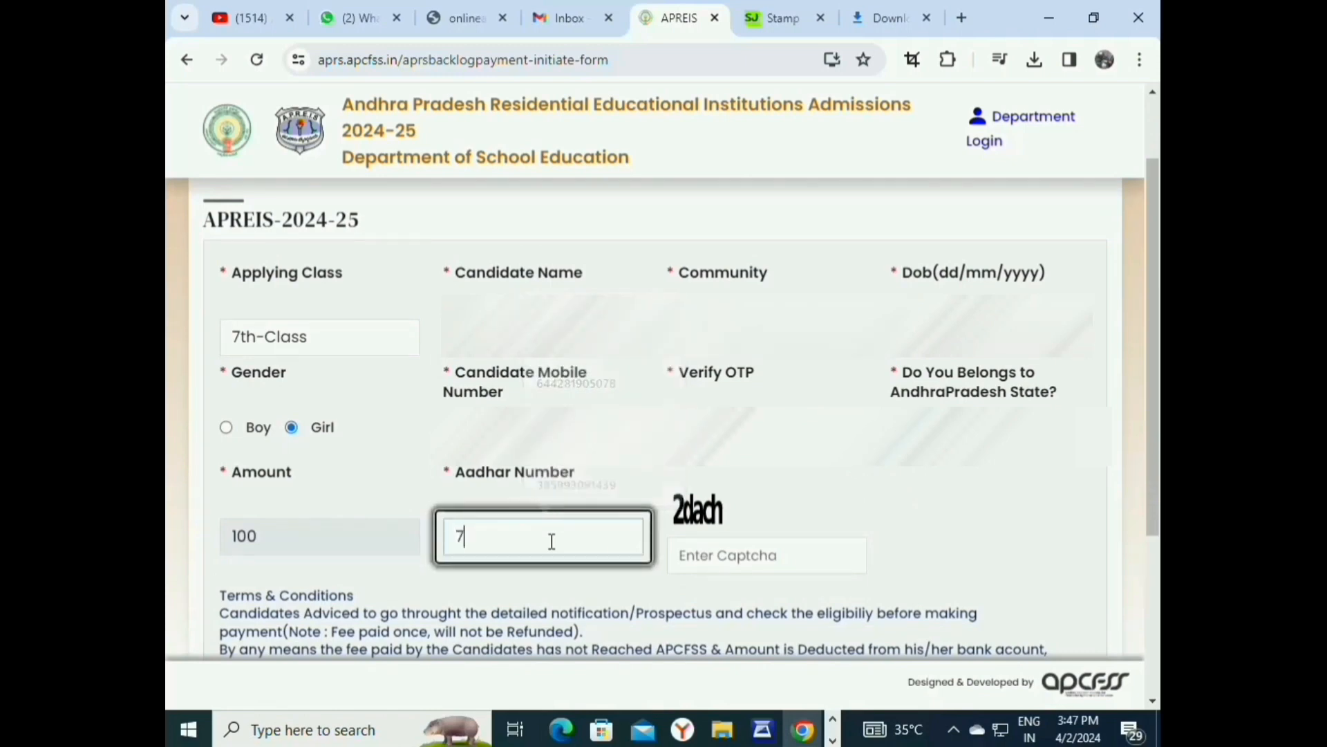
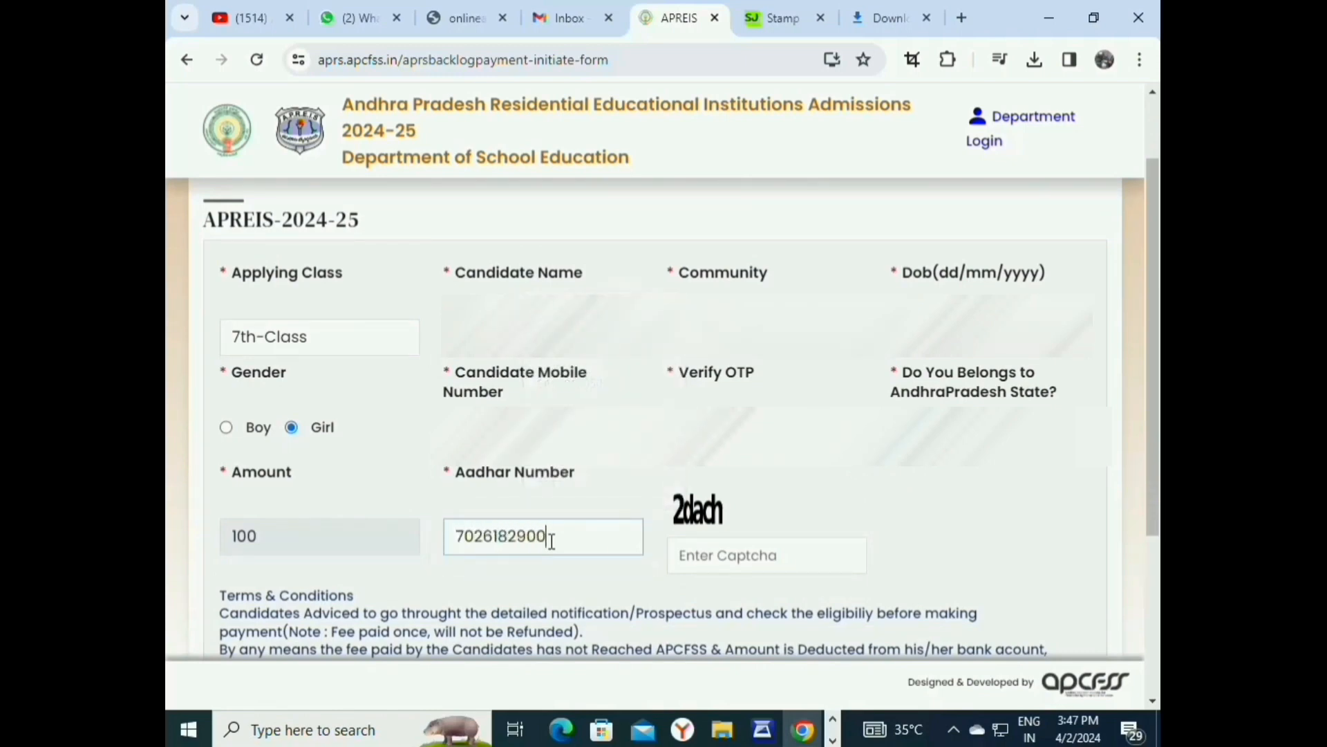
pyautogui.press('Tab')
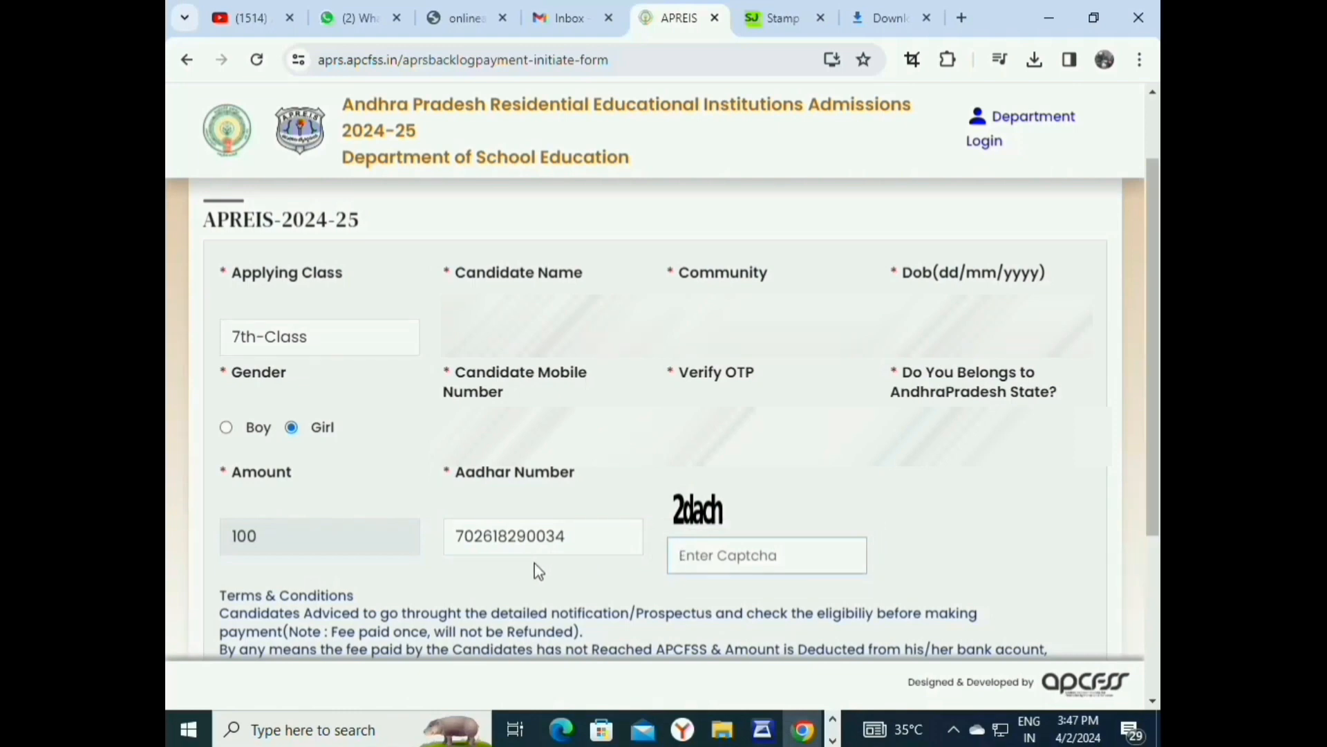
pyautogui.write('2')
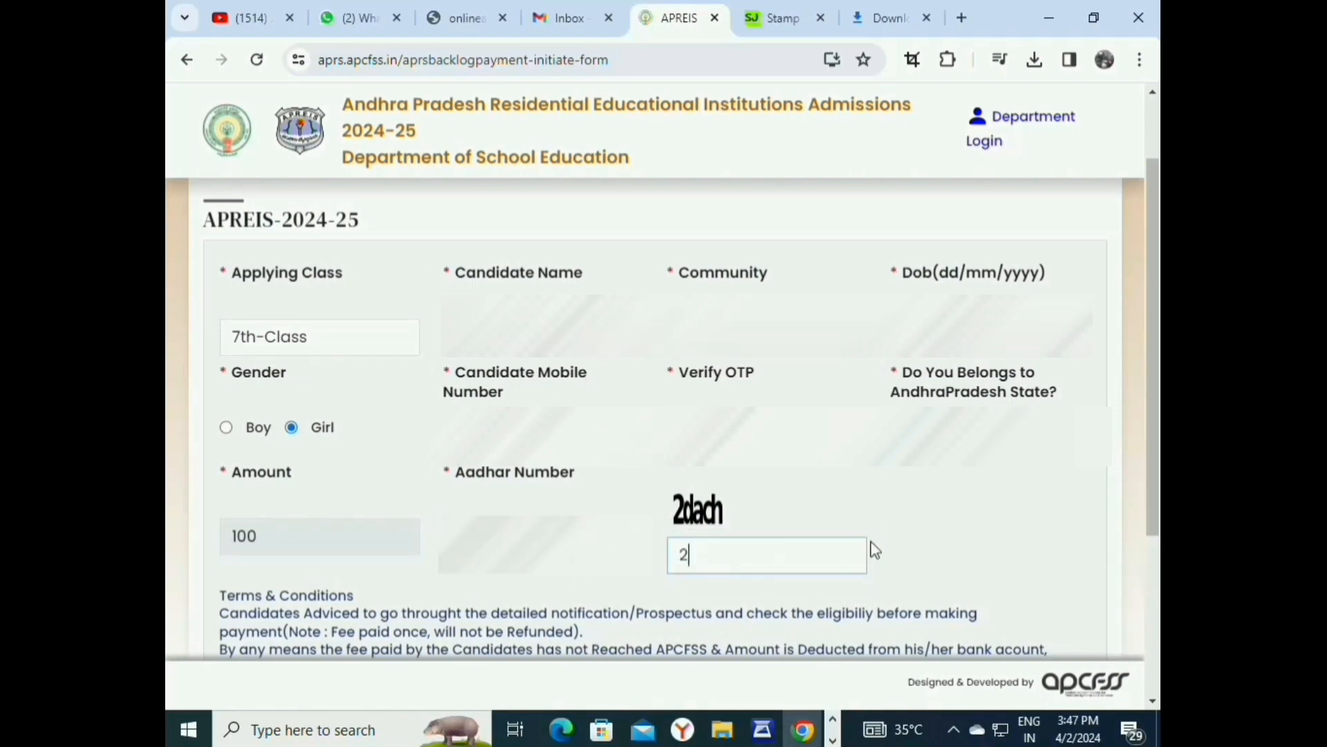
pyautogui.write('dach')
# Proceed to the ₹100 application fee payment with State Bank of India.
pyautogui.scroll(-3, 388, 533)
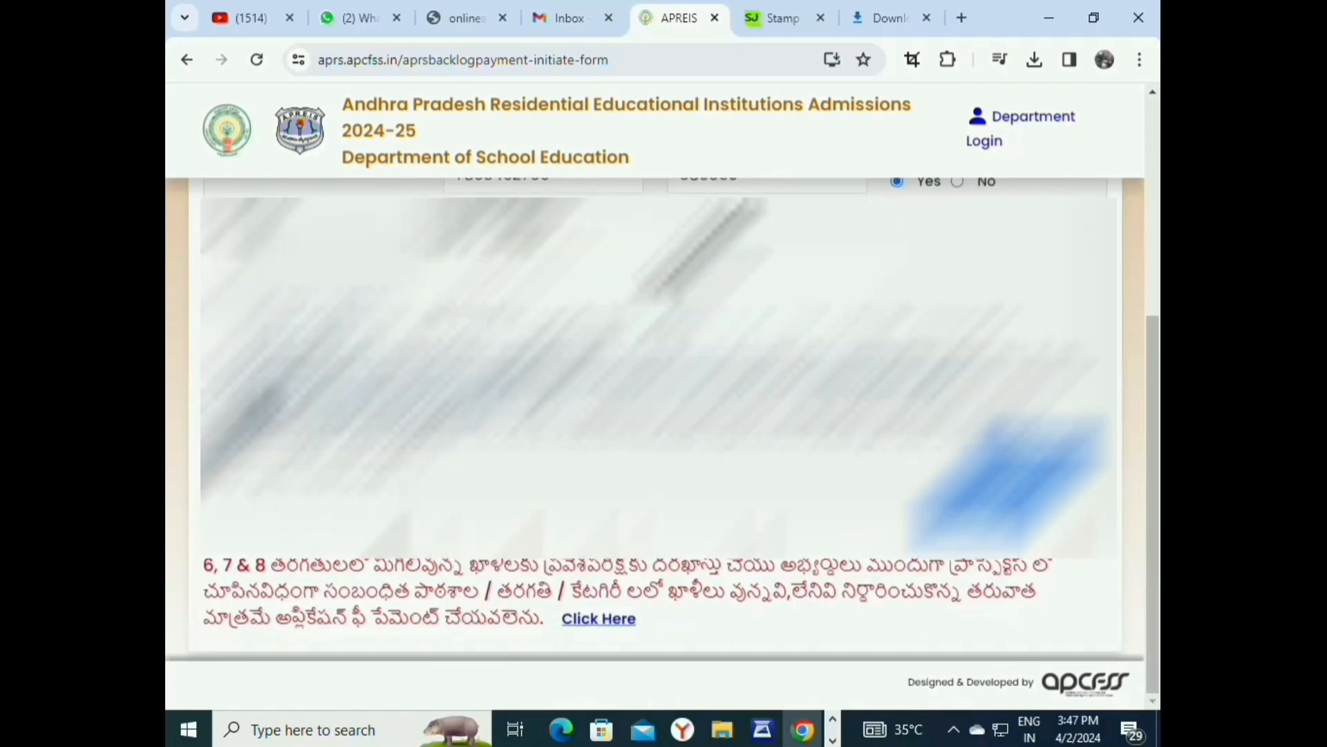
pyautogui.scroll(4, 656, 414)
pyautogui.scroll(-4, 655, 415)
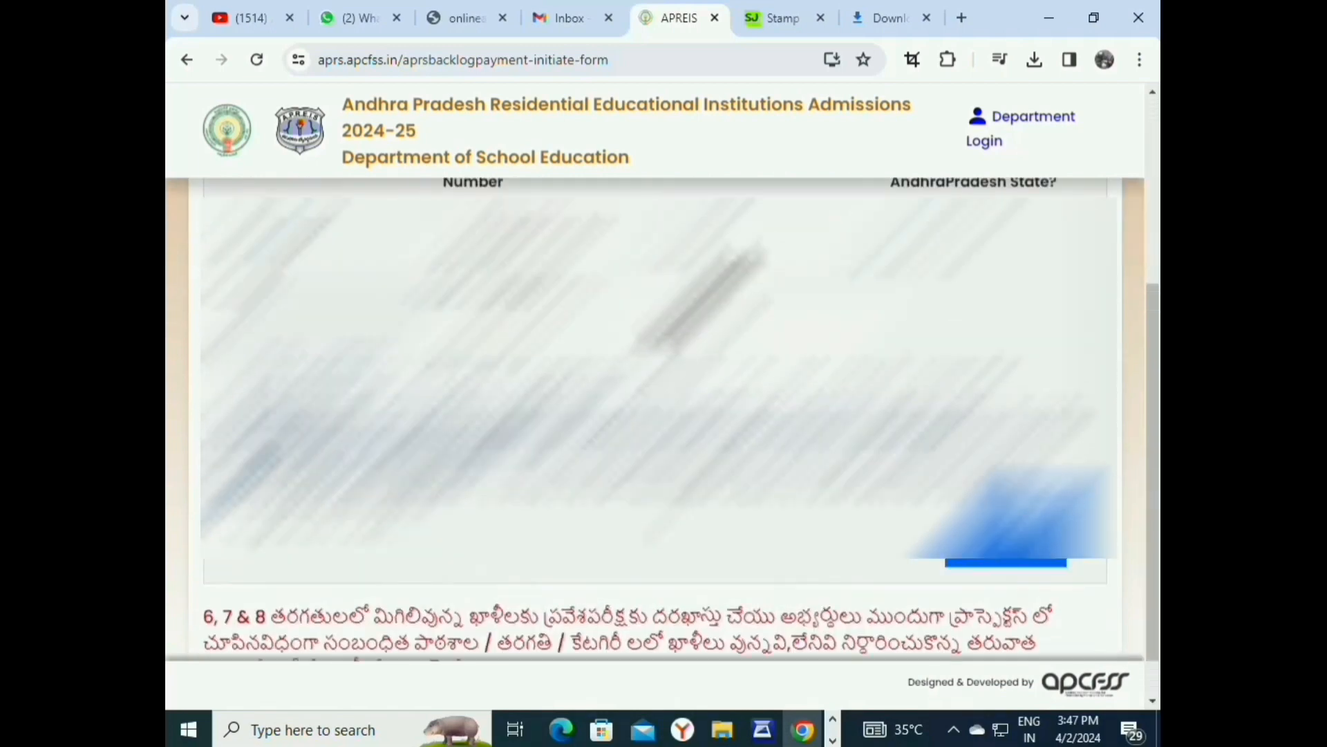
pyautogui.scroll(2, 655, 415)
pyautogui.scroll(-2, 656, 415)
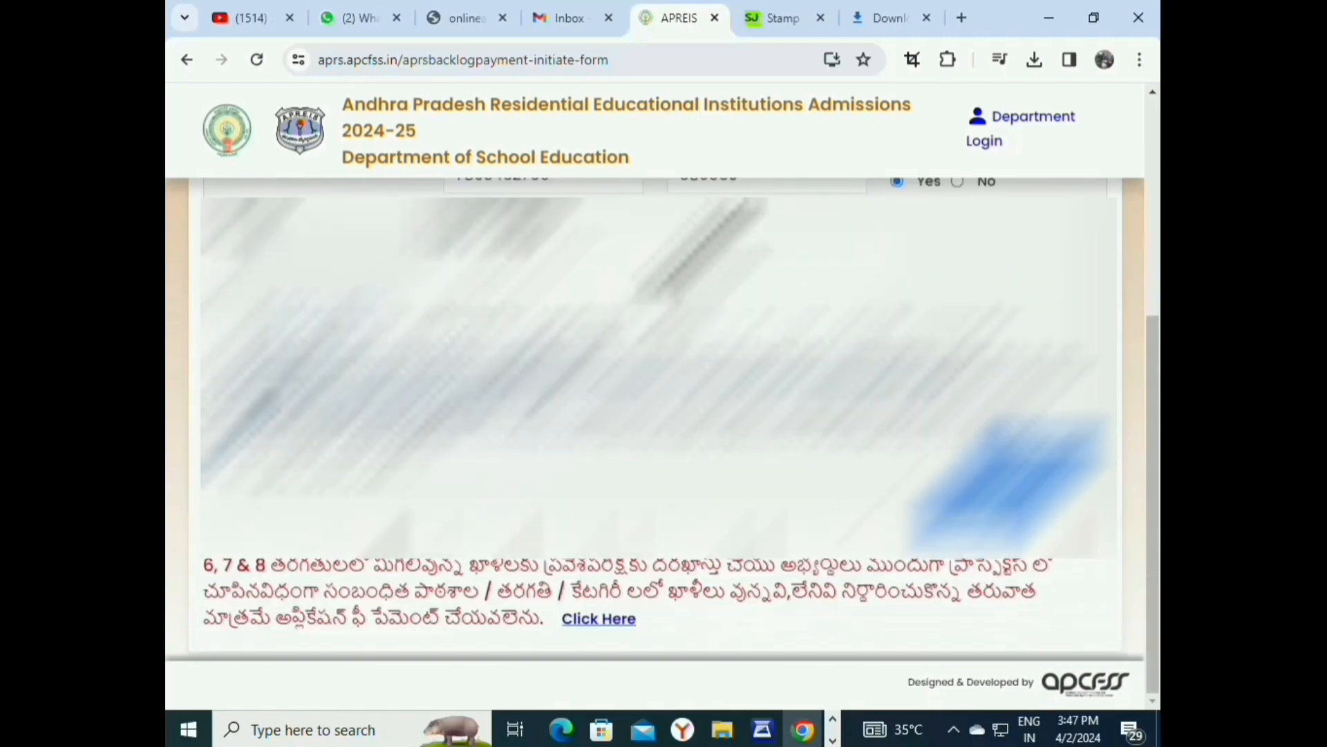
pyautogui.click(1004, 483)
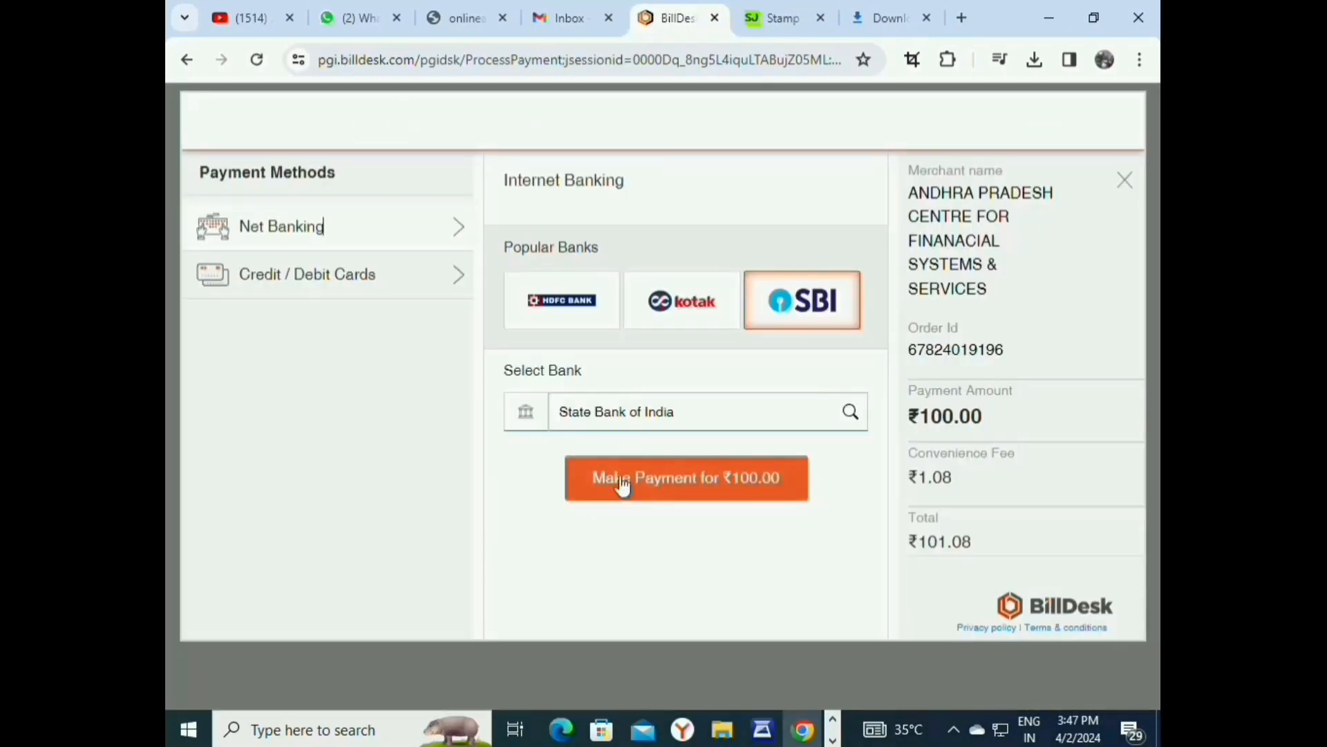
# Pay the ₹100 fee through SBI, accepting the convenience fee and confirming with the bank OTP.
pyautogui.click(622, 486)
pyautogui.click(835, 478)
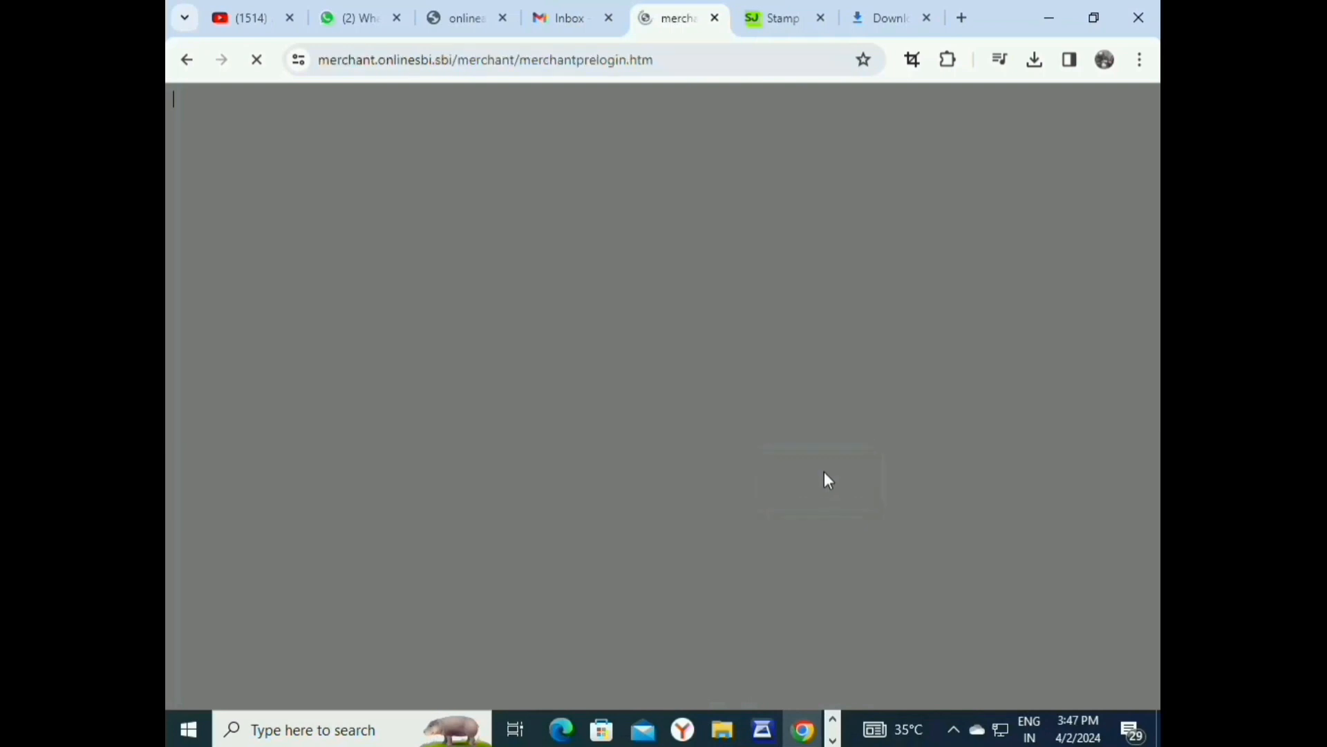
pyautogui.click(548, 593)
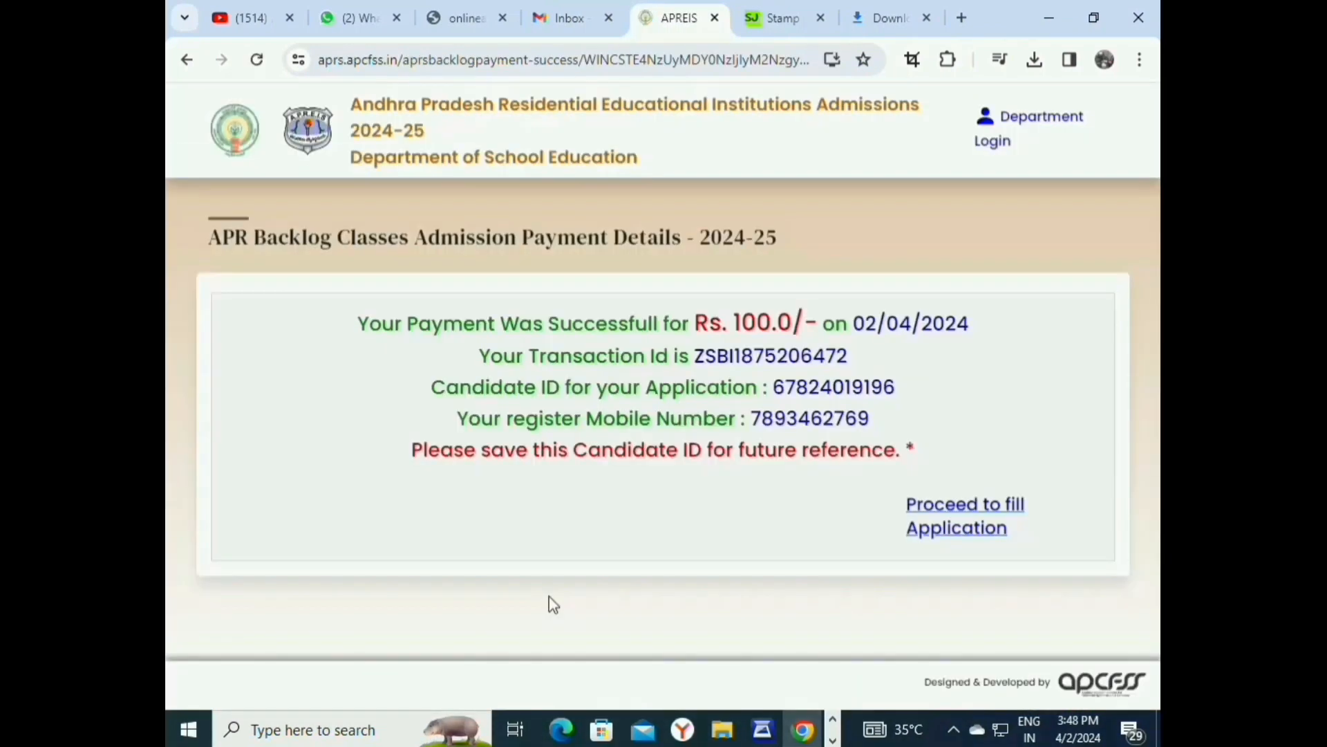
# Go on to fill the application and log in with the Candidate ID, birth date and captcha.
pyautogui.click(952, 534)
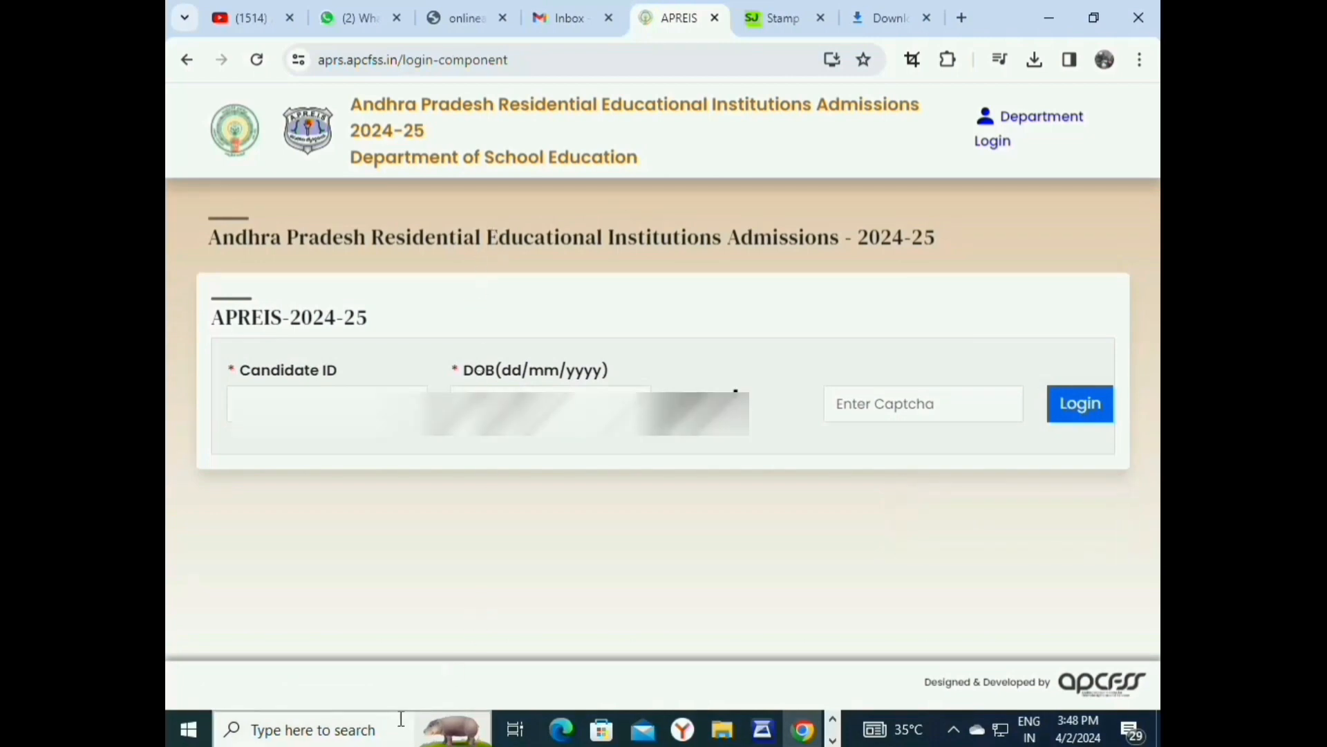
pyautogui.click(340, 734)
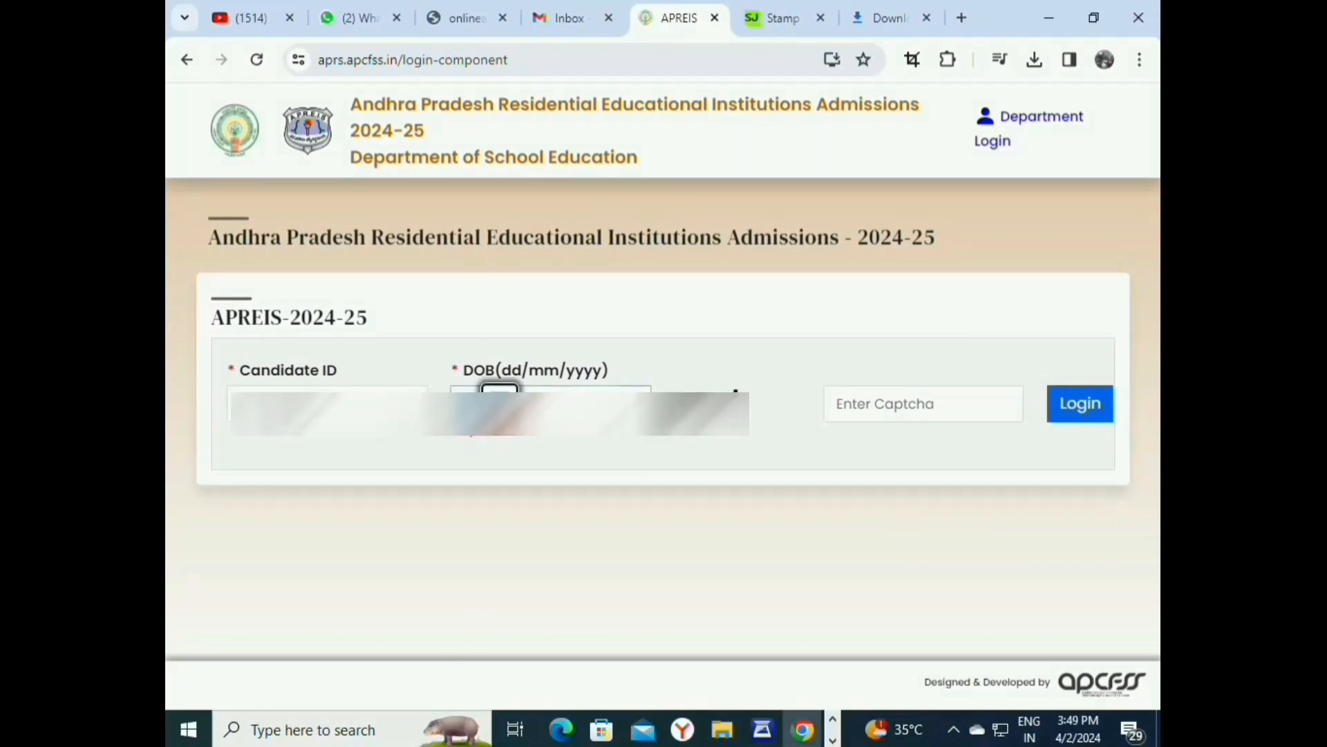
pyautogui.press('Tab')
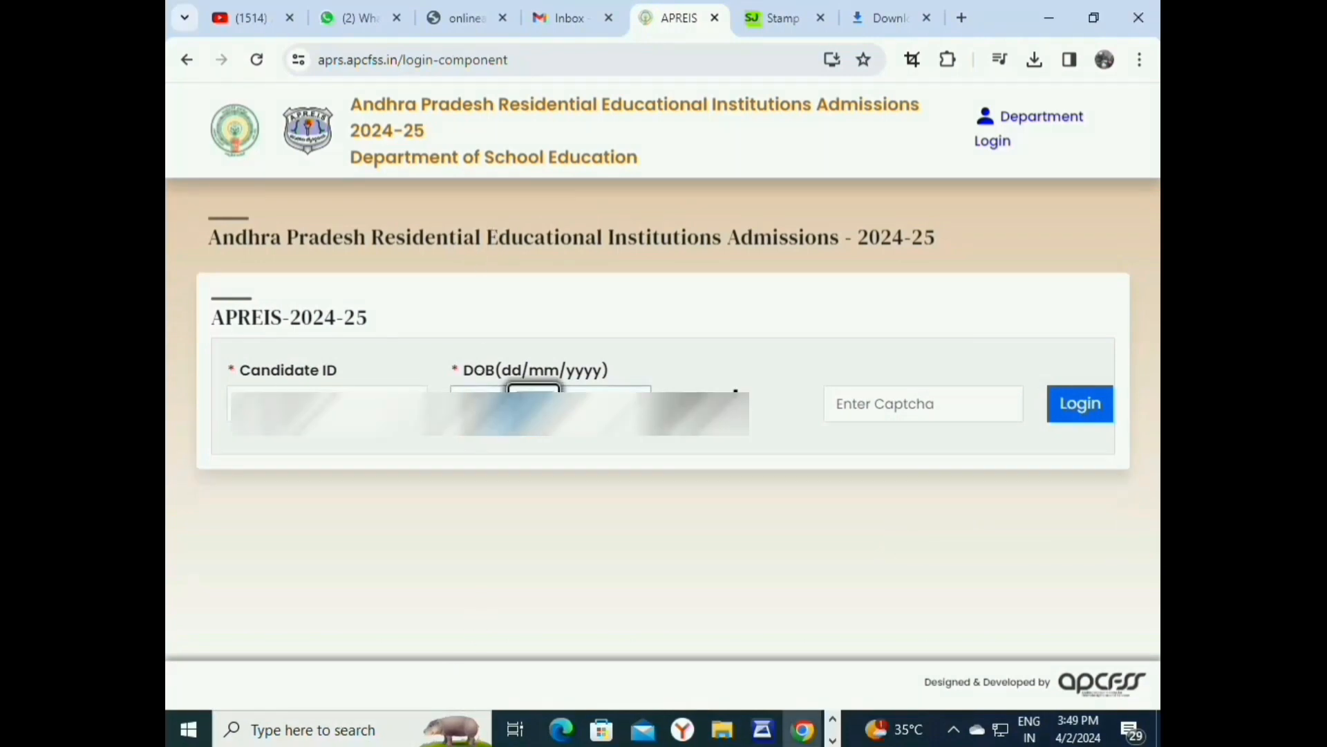
pyautogui.press('Tab')
pyautogui.press('Tab')
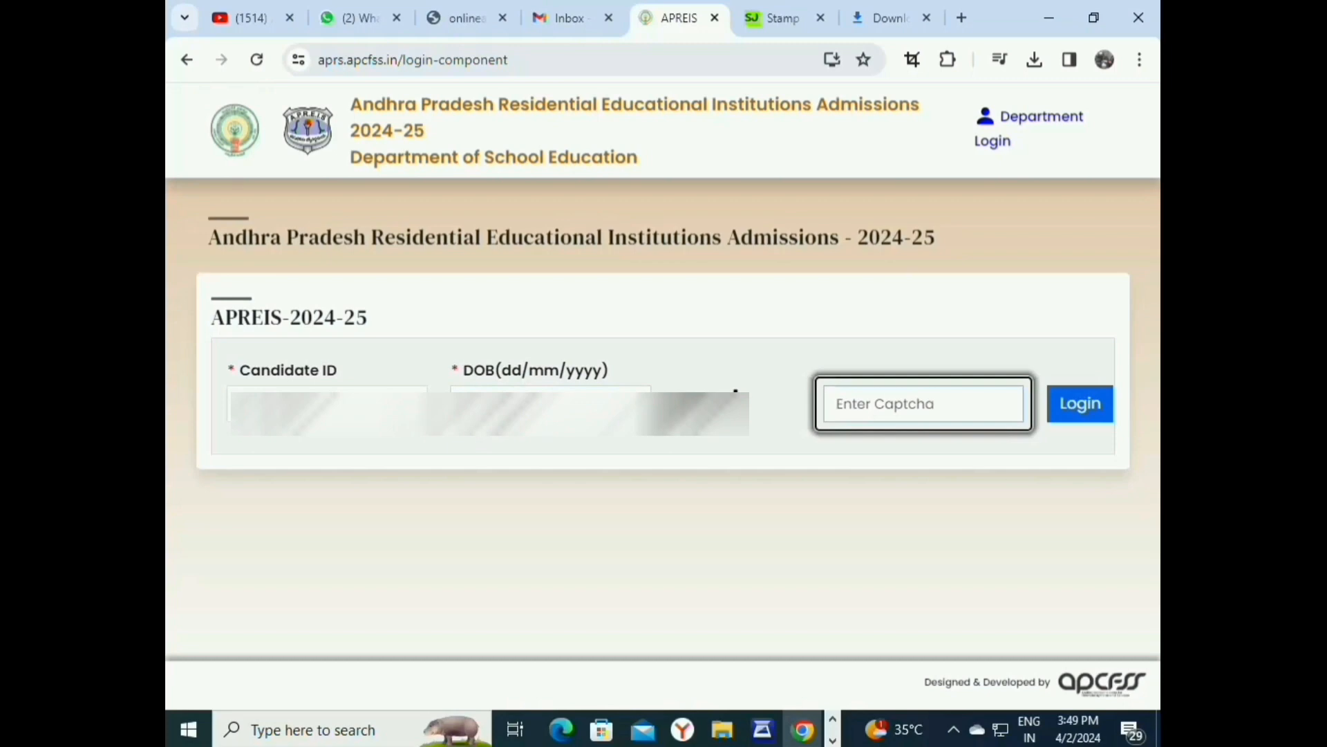
pyautogui.write('pryxh')
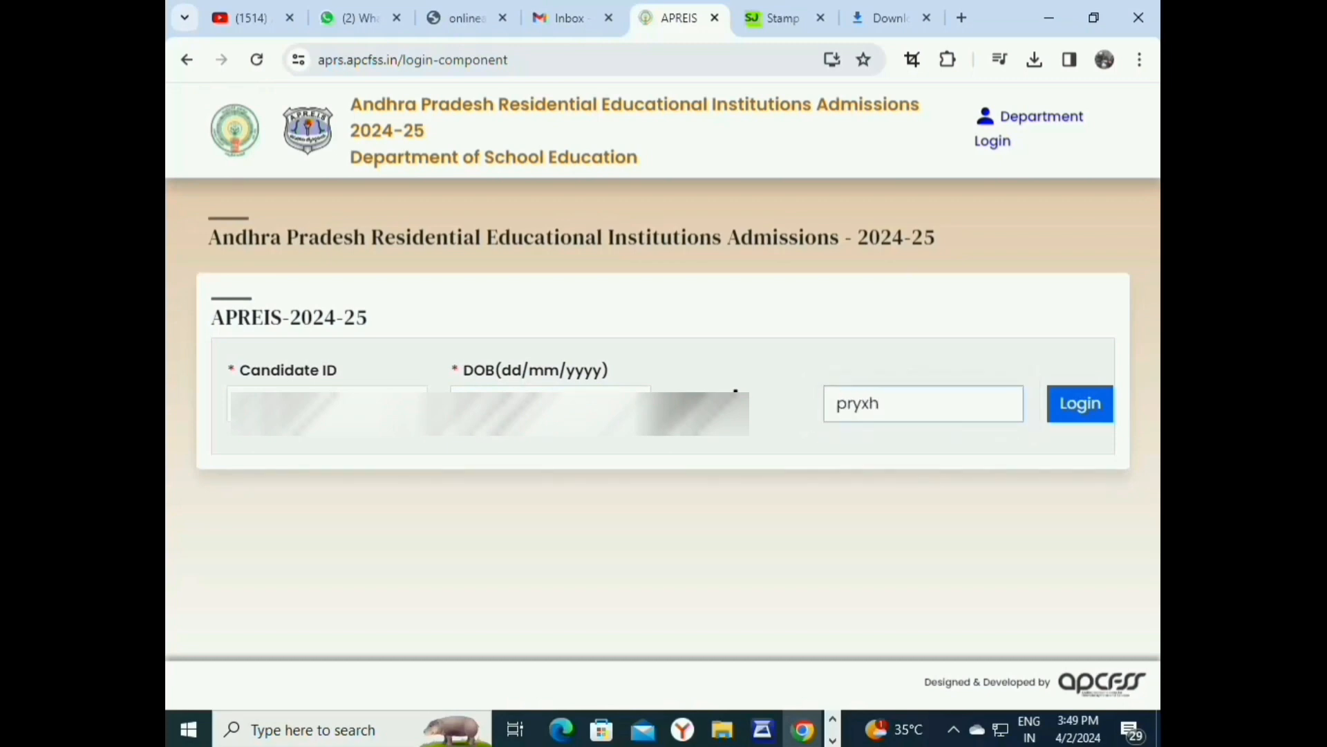
pyautogui.click(1102, 414)
pyautogui.scroll(-4, 954, 408)
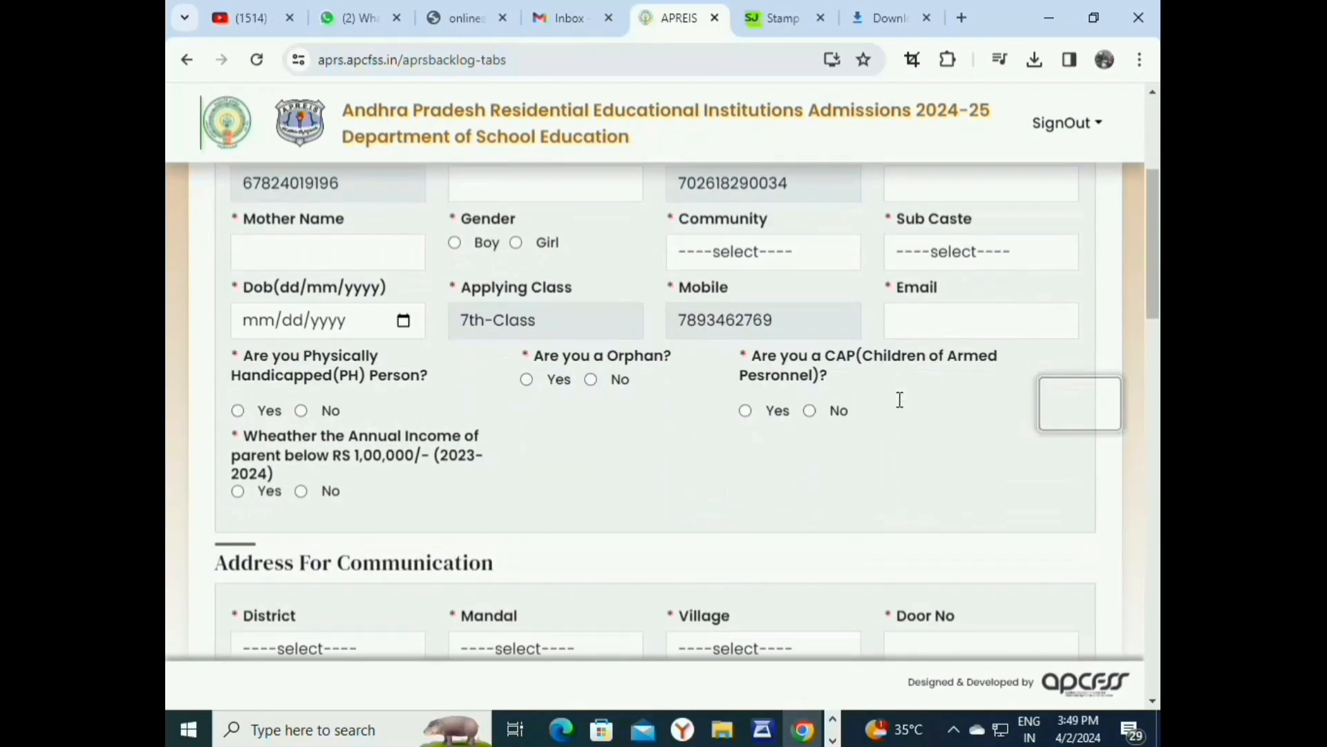
# Mark physically handicapped, orphan and CAP as No, and parental income below RS 1,00,000 as Yes.
pyautogui.scroll(3, 872, 380)
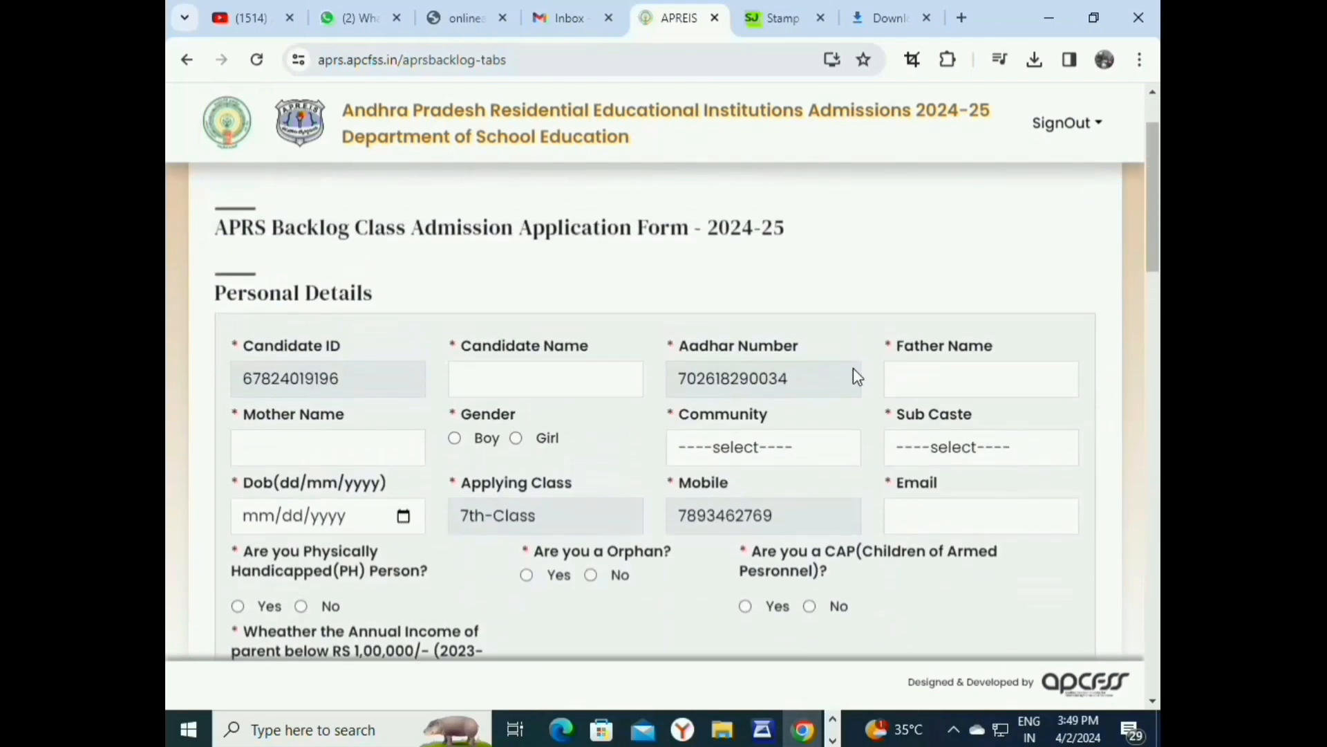
pyautogui.click(558, 379)
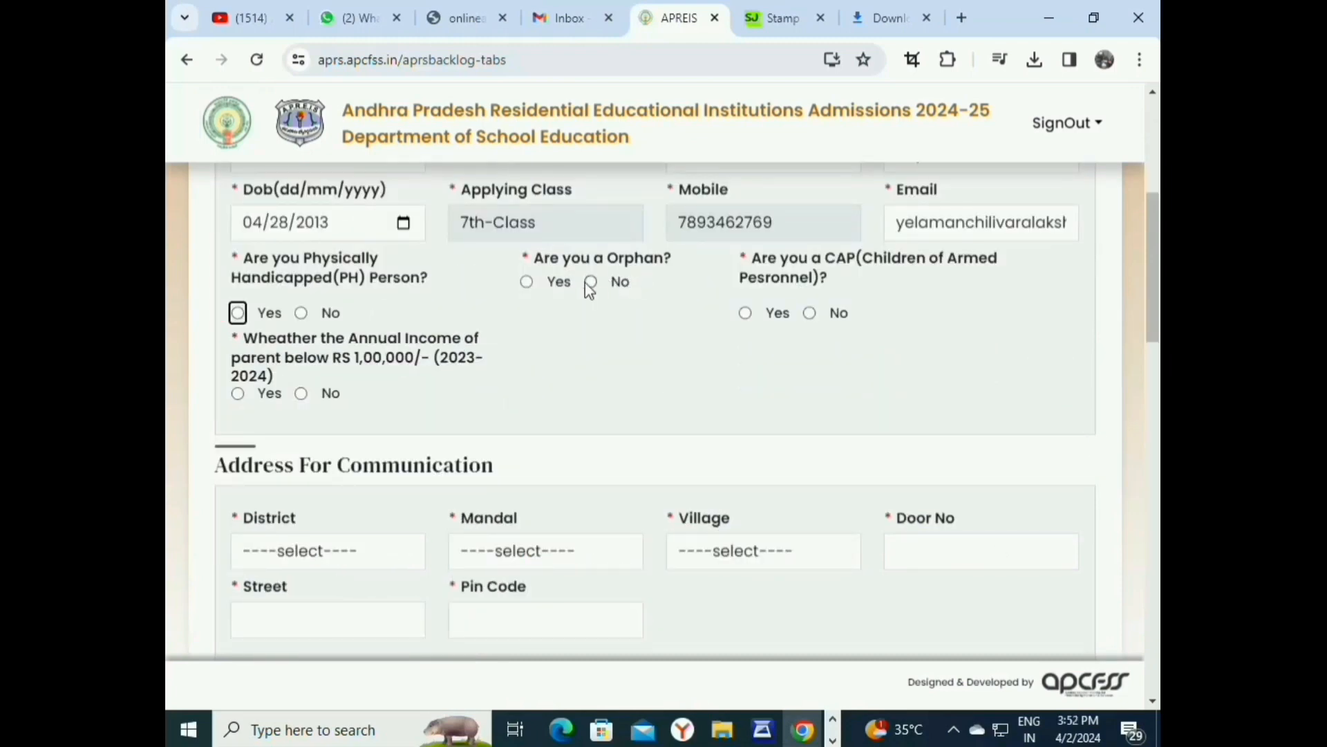
pyautogui.click(591, 282)
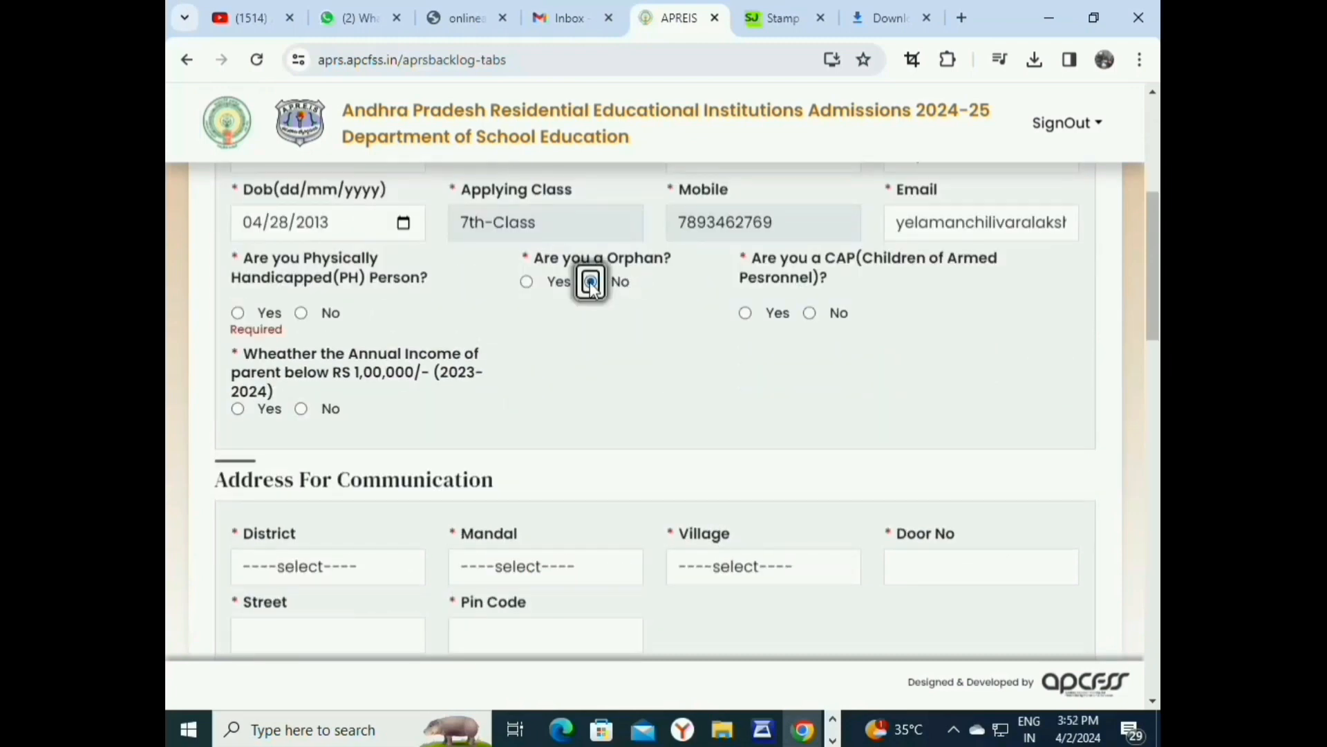
pyautogui.click(810, 315)
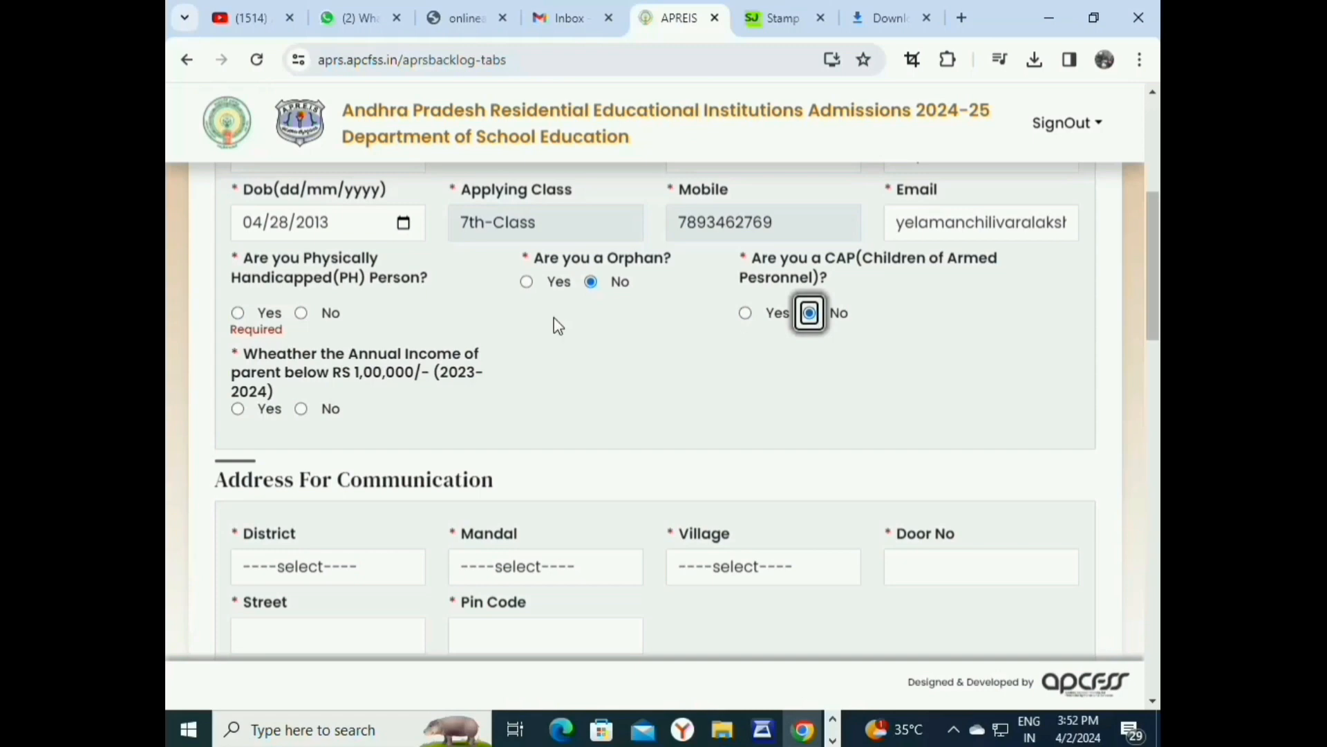
pyautogui.click(302, 313)
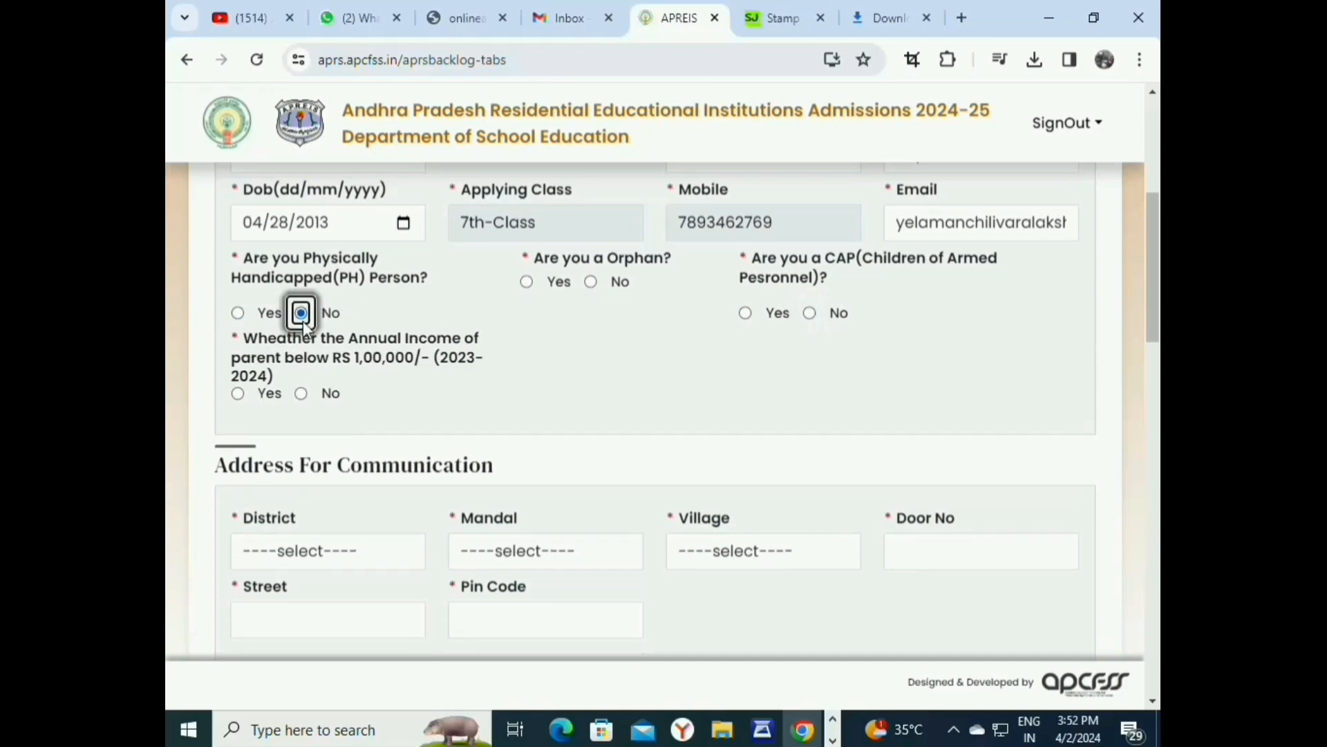
pyautogui.click(237, 407)
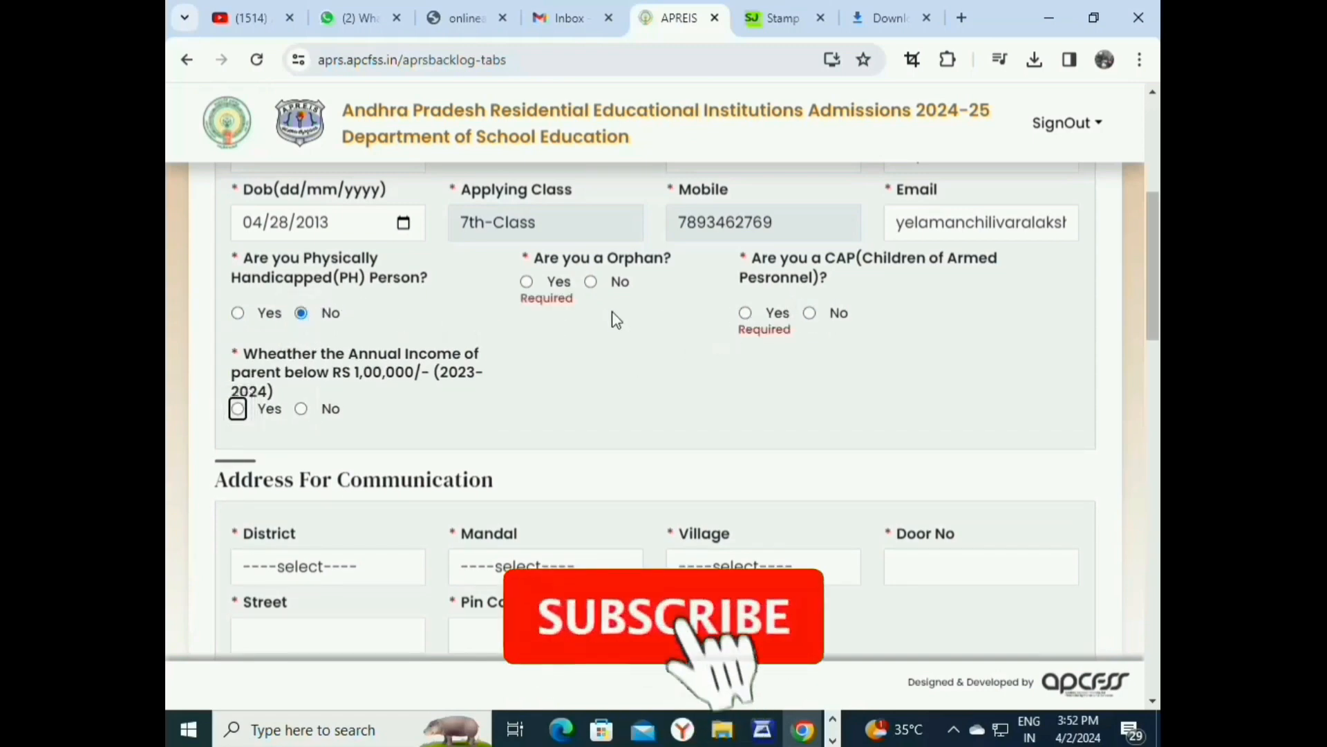
pyautogui.click(591, 281)
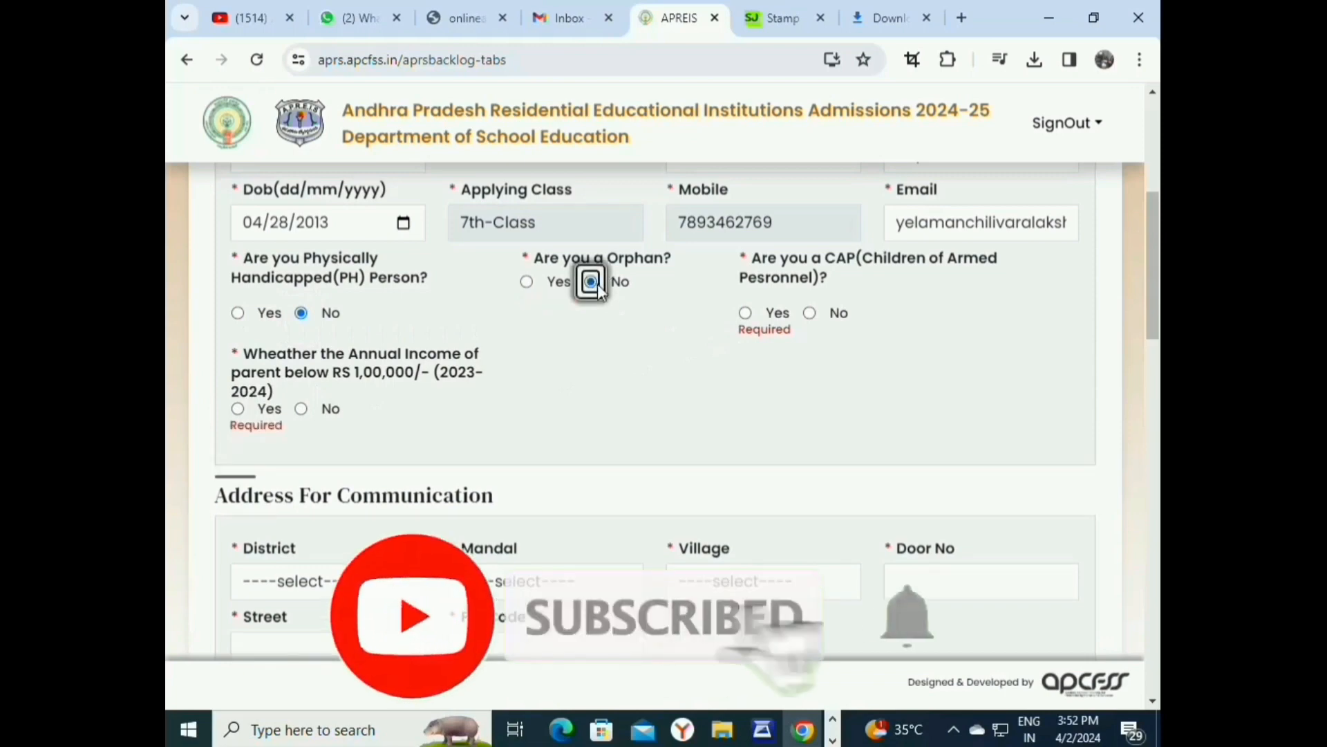
pyautogui.click(809, 314)
pyautogui.scroll(-1, 545, 356)
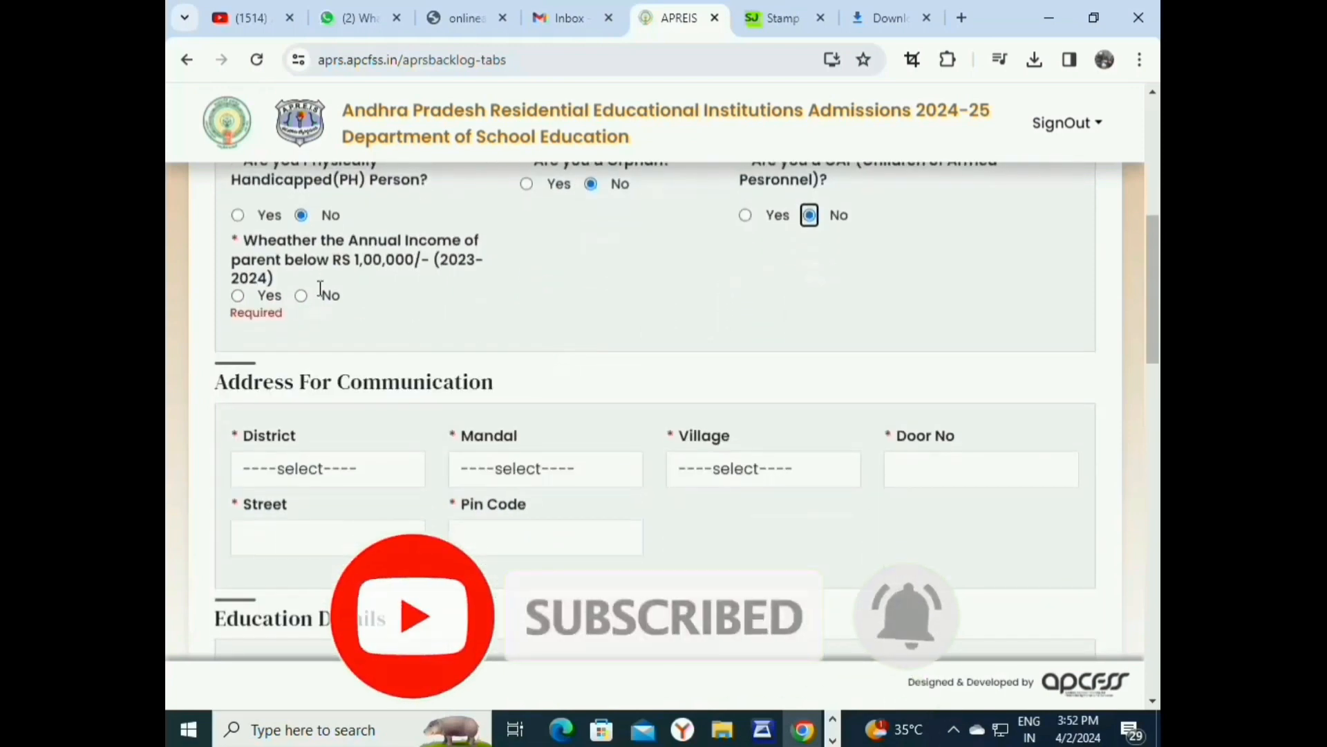
pyautogui.click(238, 296)
pyautogui.scroll(-1, 648, 275)
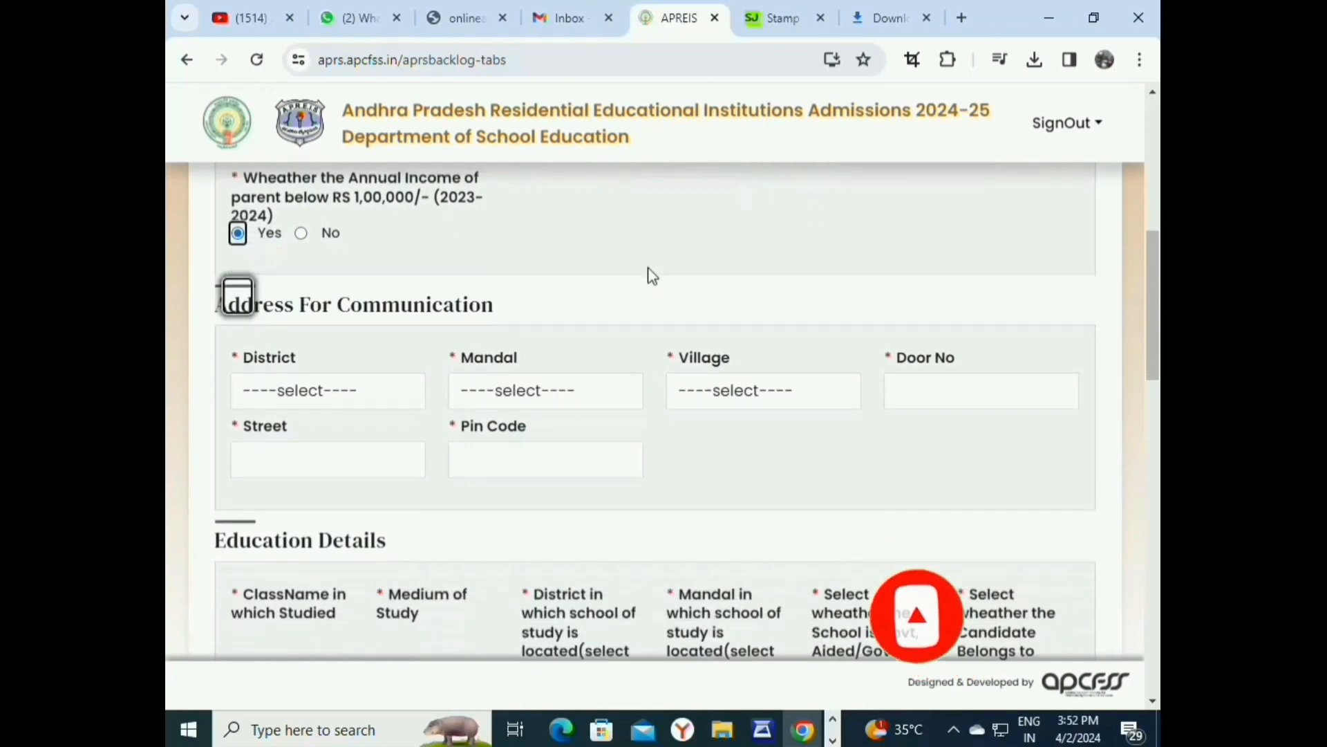
# Pick ANAKAPALLI as the communication address district and Atchutapuram as its mandal.
pyautogui.click(313, 363)
pyautogui.scroll(-1, 333, 132)
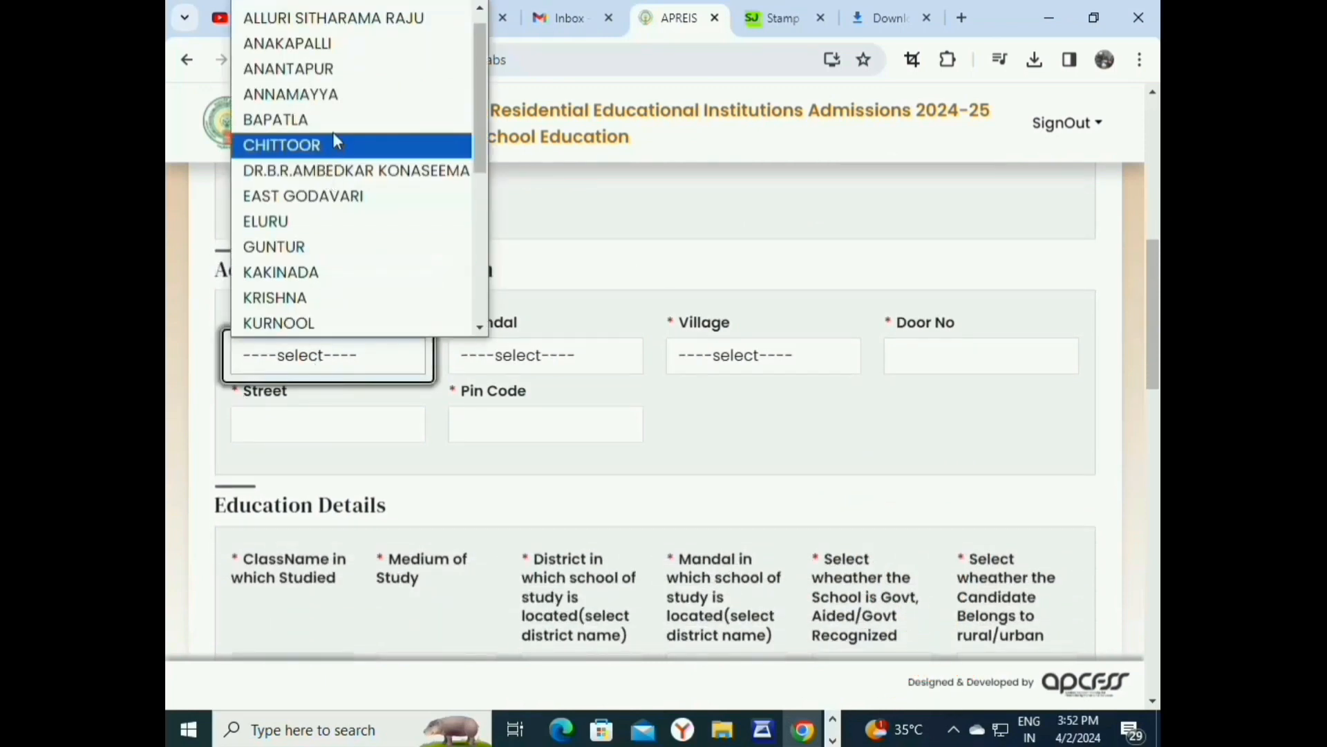
pyautogui.click(360, 44)
pyautogui.click(528, 357)
pyautogui.scroll(-1, 526, 139)
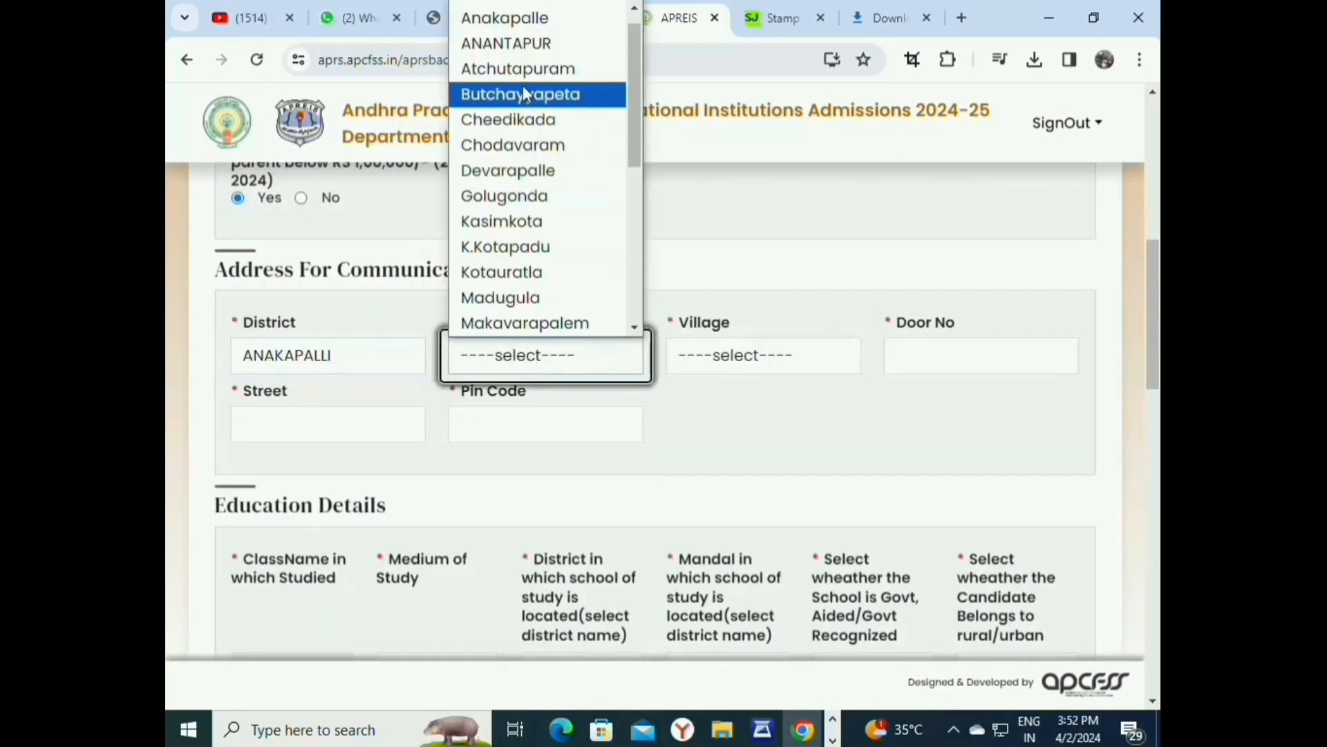
pyautogui.click(530, 92)
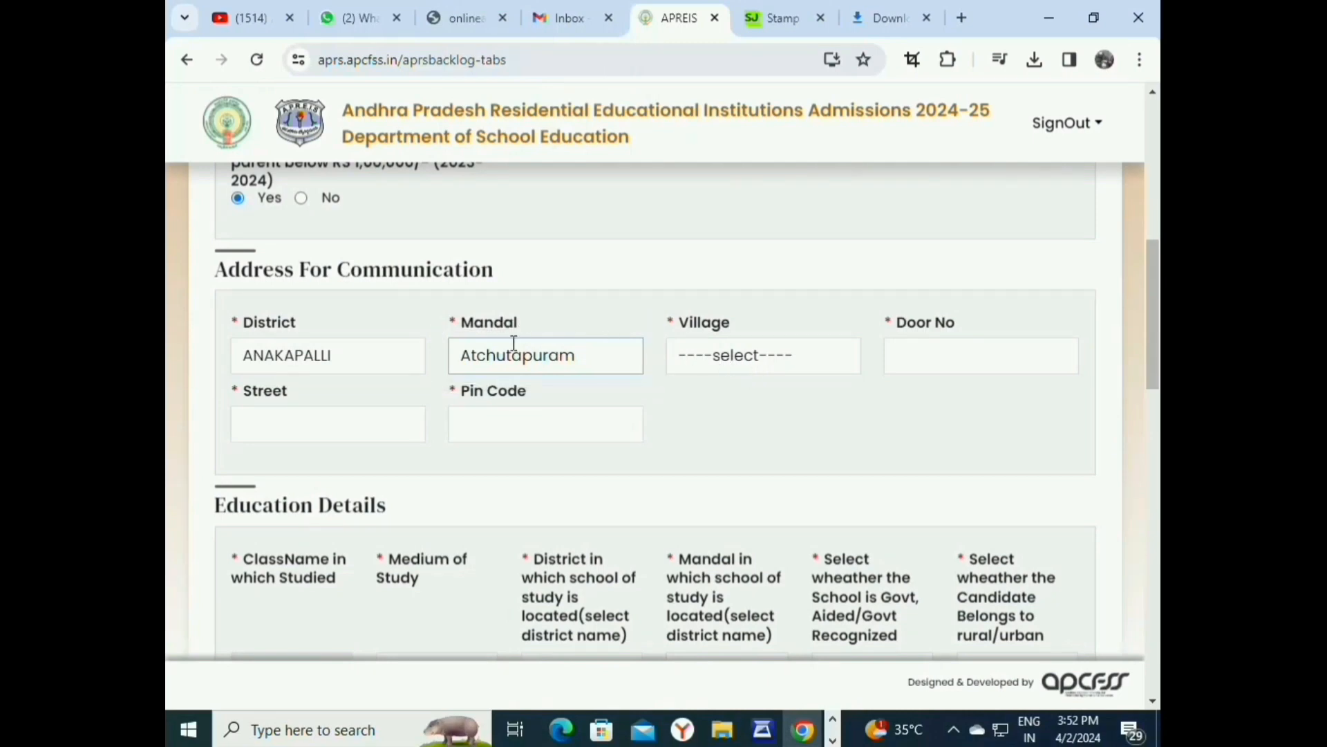
pyautogui.click(557, 365)
pyautogui.scroll(-4, 557, 365)
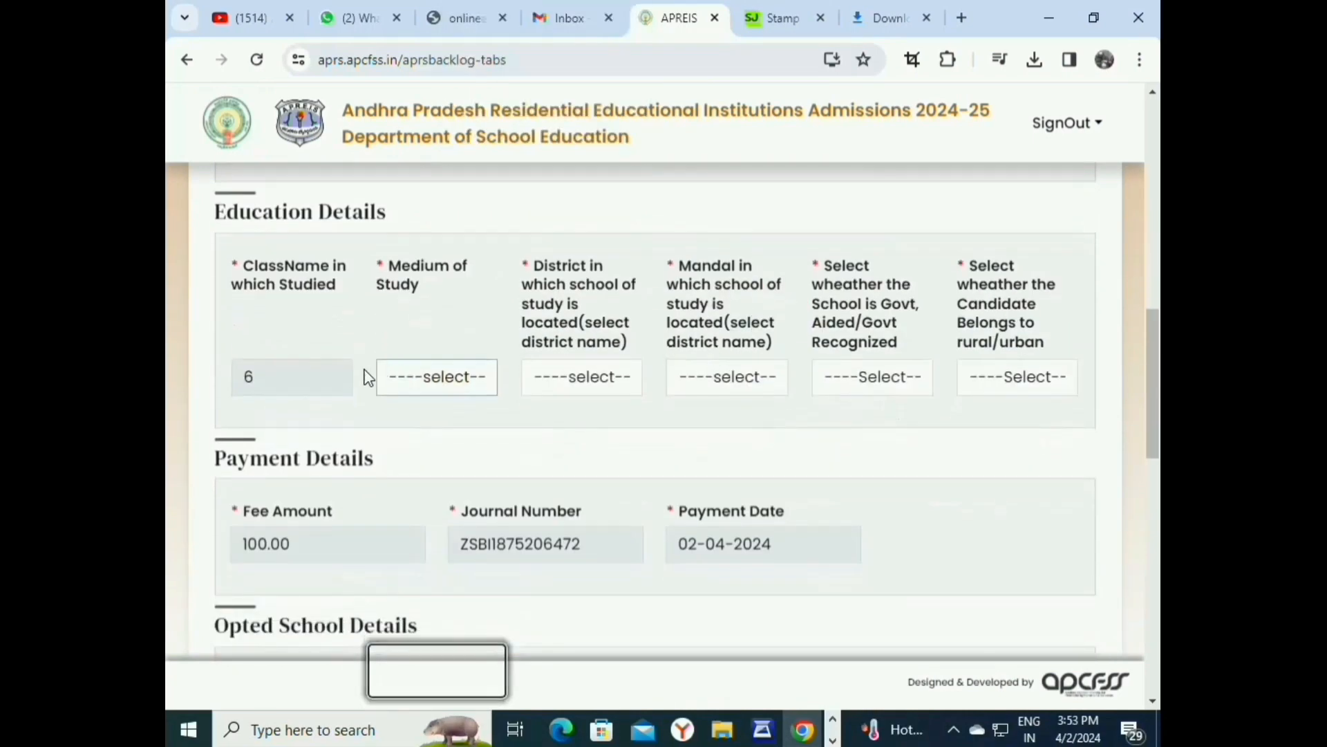
# Set the medium of study to English, the previous school to Govt, and the candidate to Rural.
pyautogui.click(482, 387)
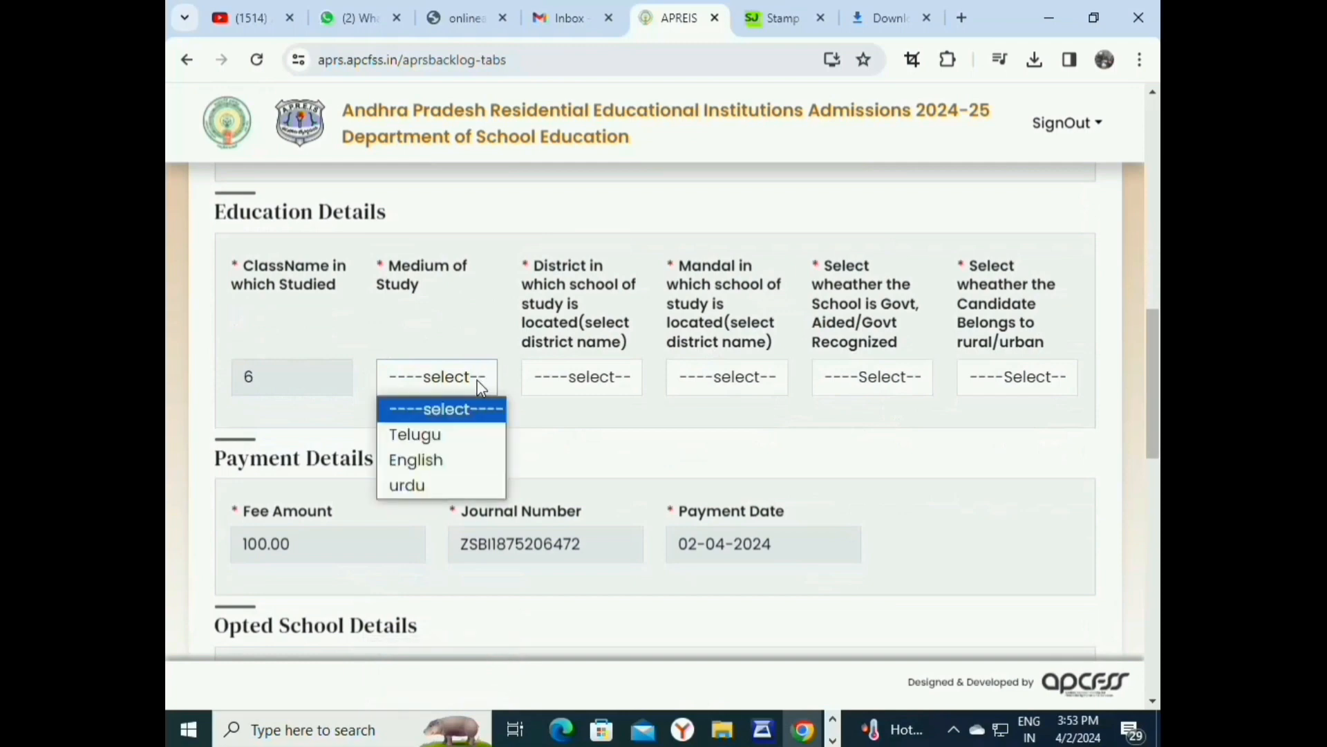
pyautogui.click(447, 459)
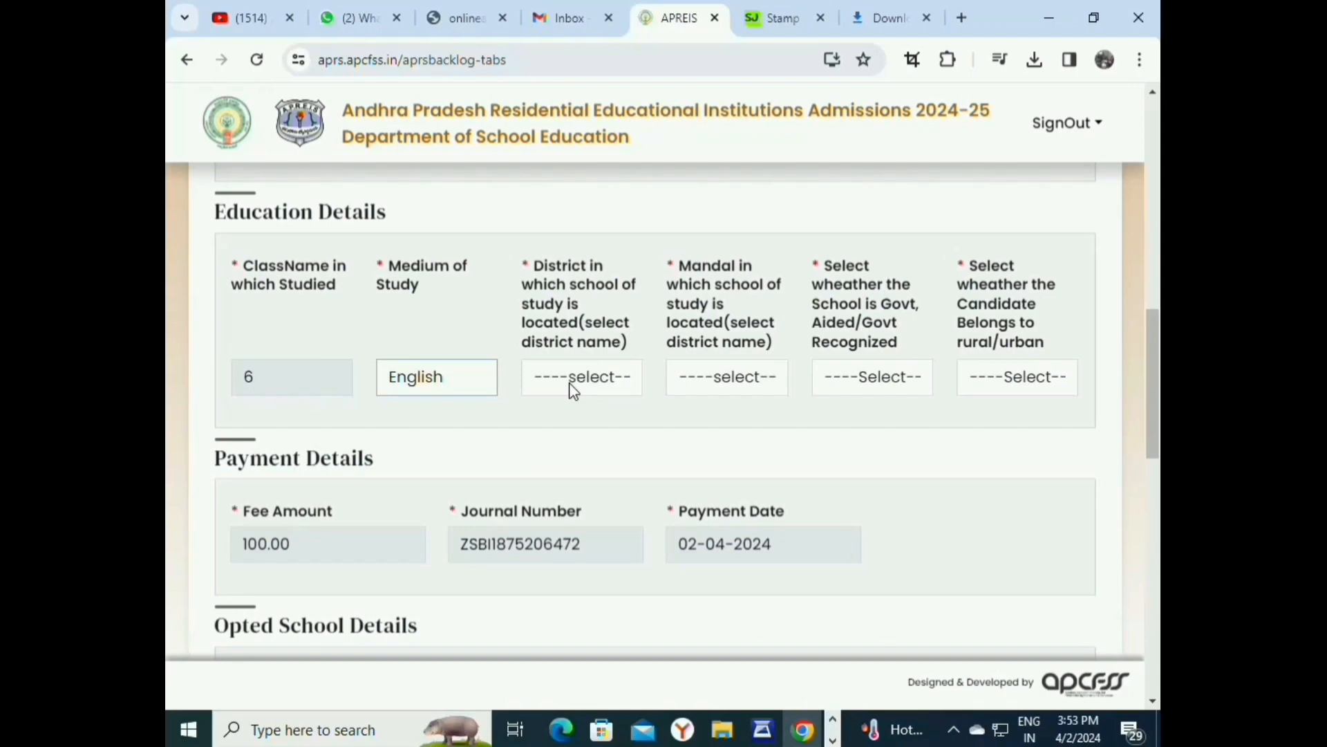
pyautogui.click(891, 381)
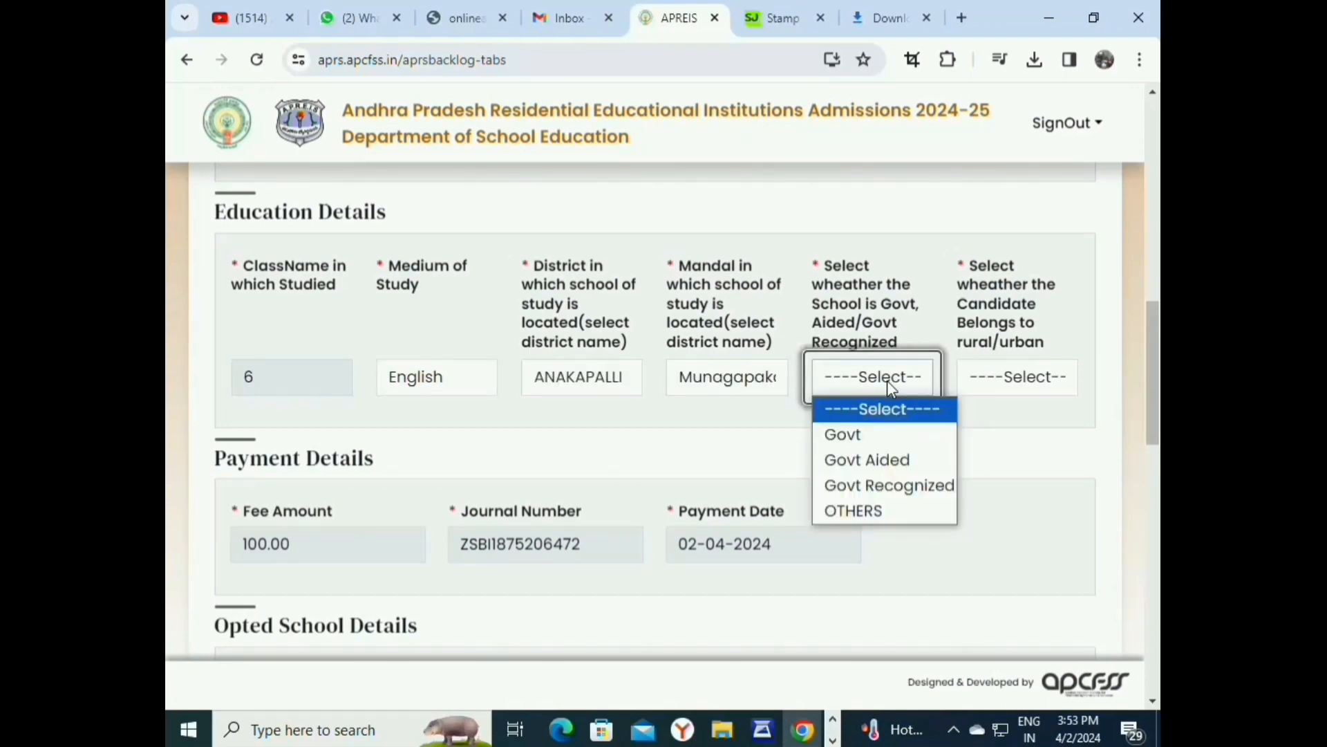
pyautogui.click(878, 433)
pyautogui.click(1068, 384)
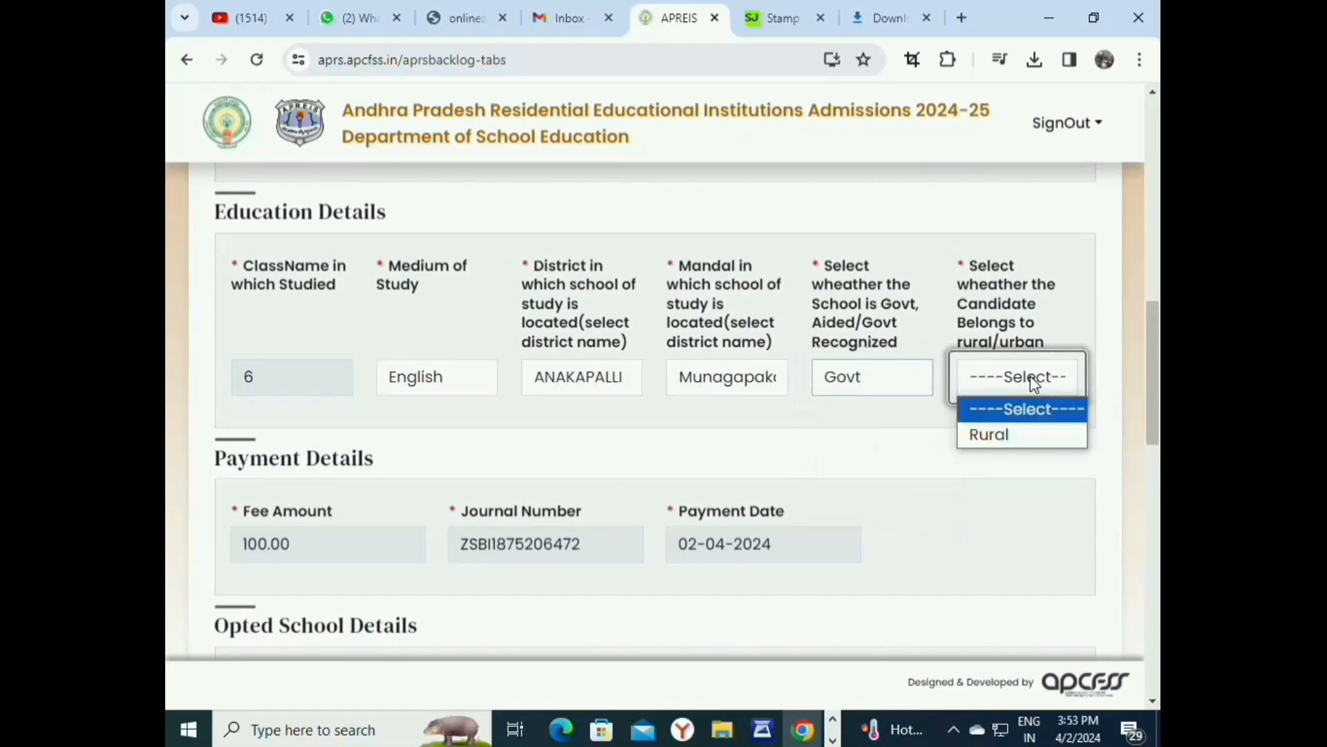
pyautogui.click(1010, 436)
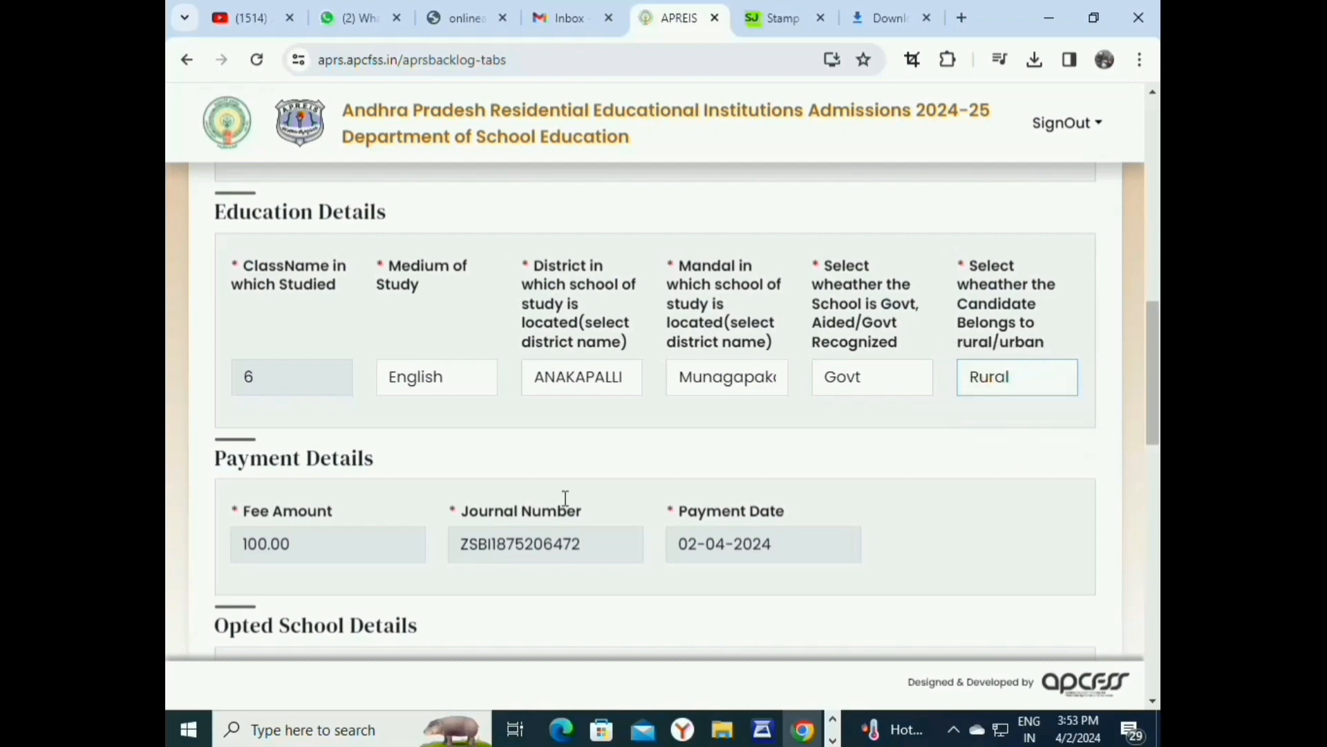
pyautogui.scroll(-5, 563, 502)
# Set Preference 1 to APRS ATCHUTAPURAM -(Girls) and the examination centre to ANAKAPALLI.
pyautogui.scroll(-2, 562, 499)
pyautogui.click(603, 277)
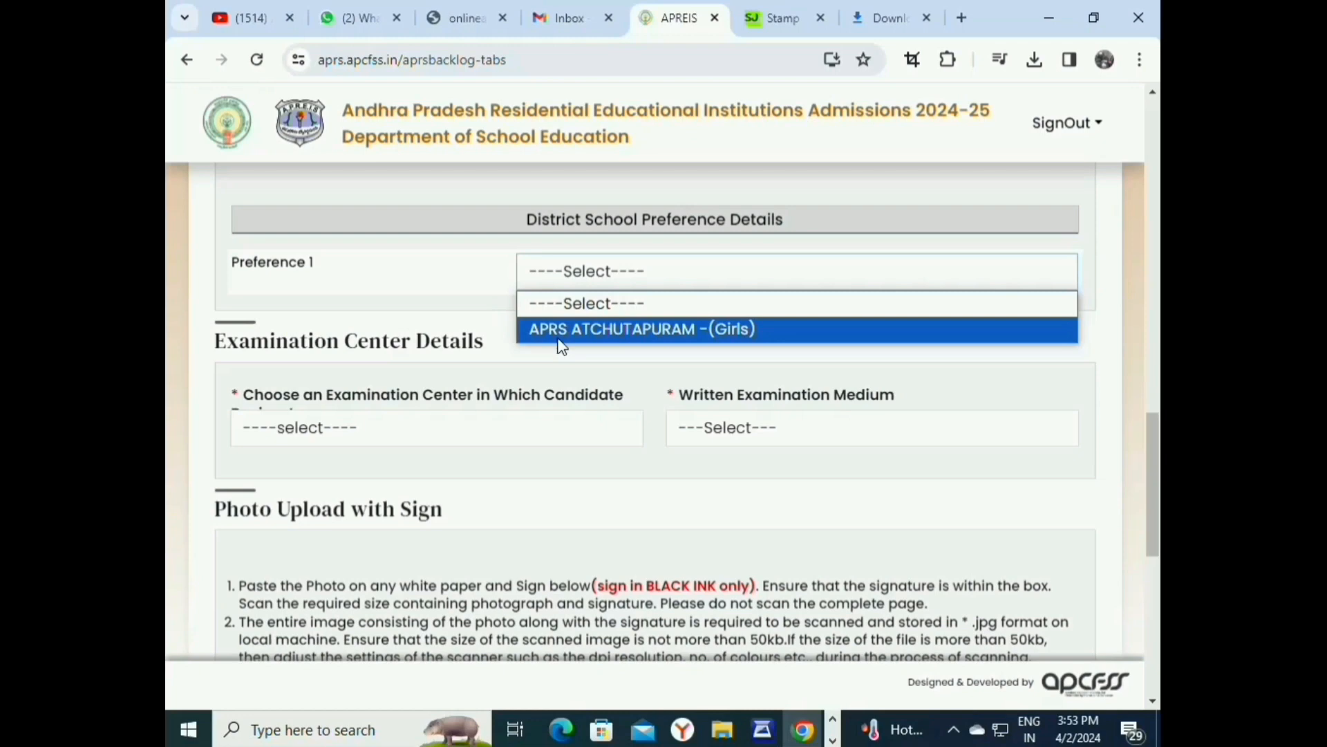
pyautogui.click(560, 335)
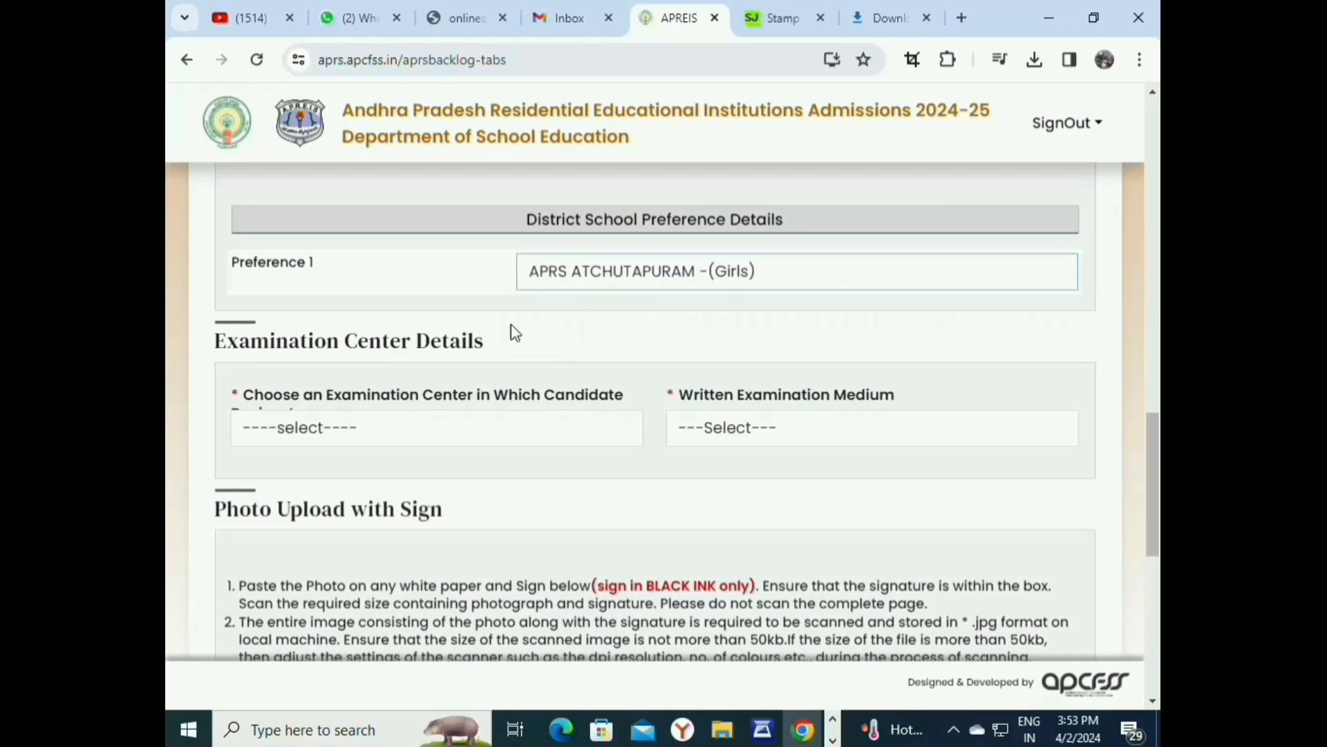
pyautogui.scroll(-1, 169, 339)
pyautogui.scroll(-1, 167, 339)
pyautogui.click(391, 328)
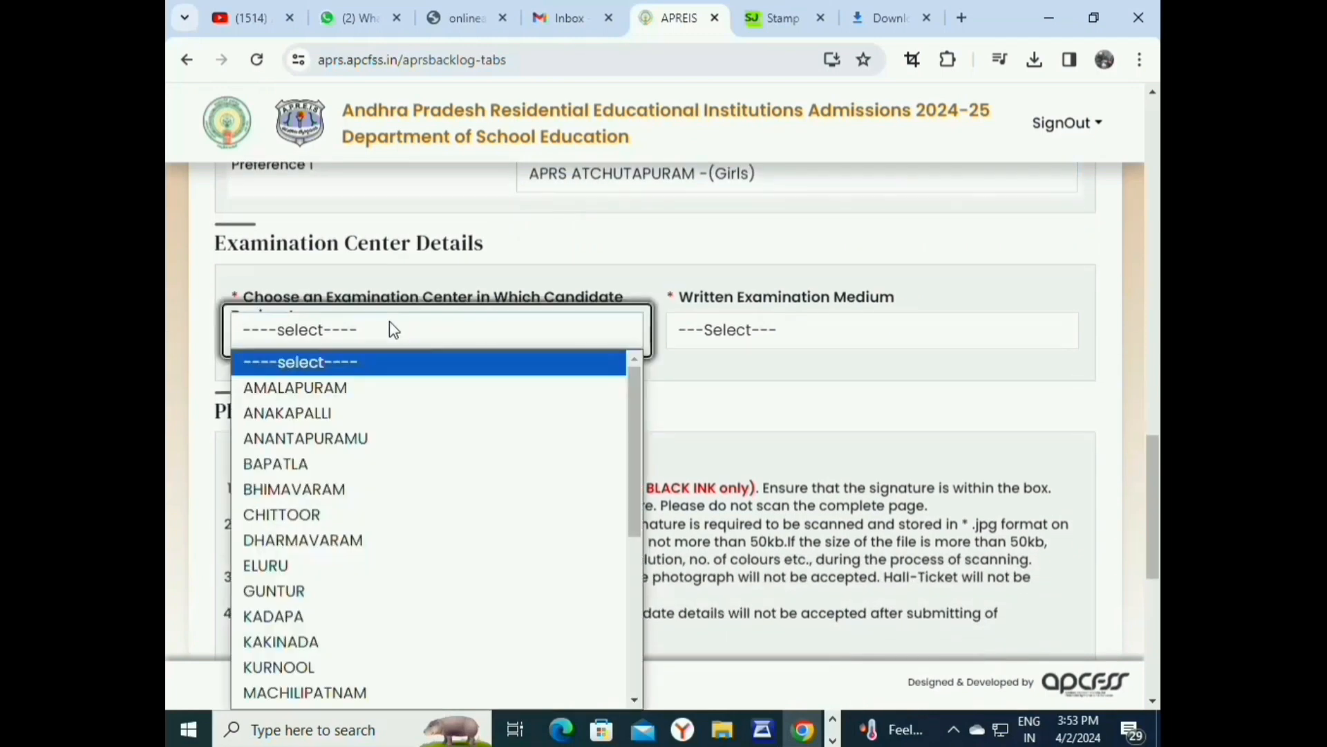
pyautogui.click(364, 413)
pyautogui.click(741, 333)
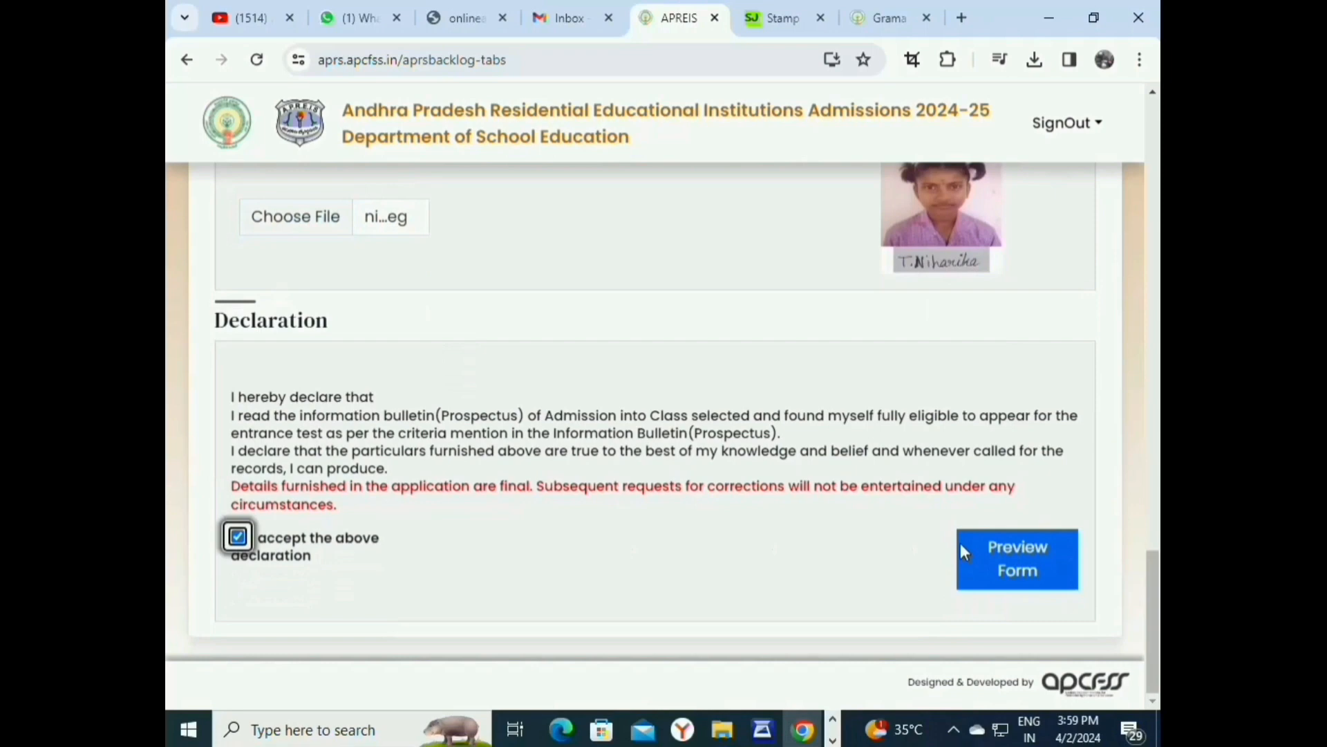
# Preview the completed application form, then submit it.
pyautogui.click(968, 557)
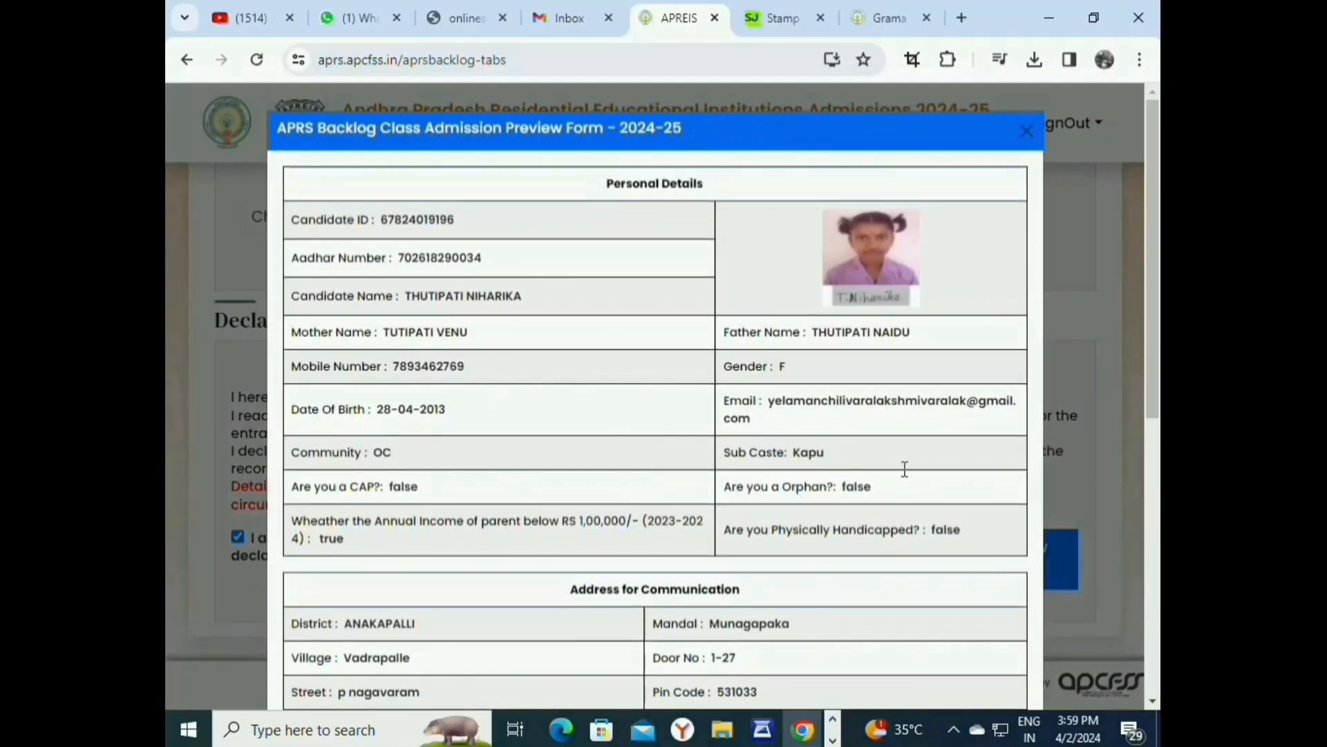
pyautogui.scroll(-10, 413, 316)
pyautogui.click(930, 645)
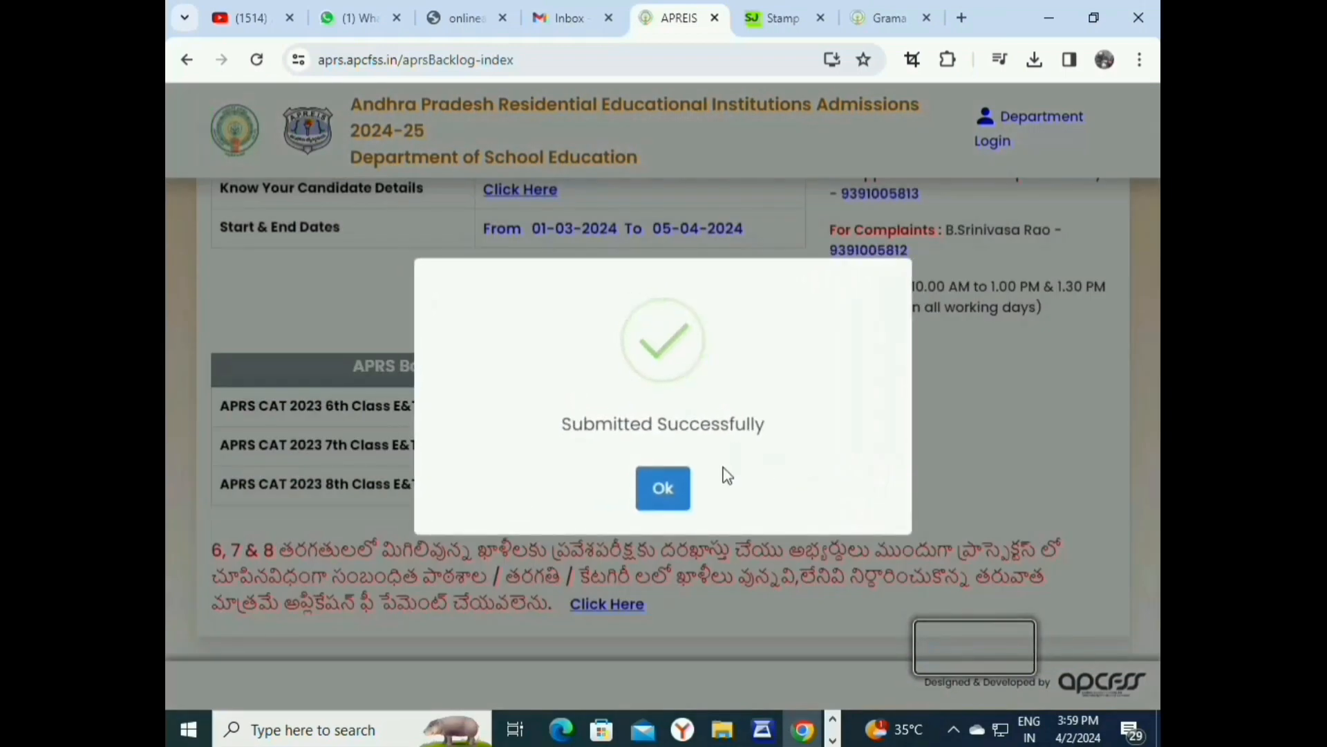
# Dismiss the success message, log back in via the Application Form link, and print the 7-Class application.
pyautogui.click(682, 492)
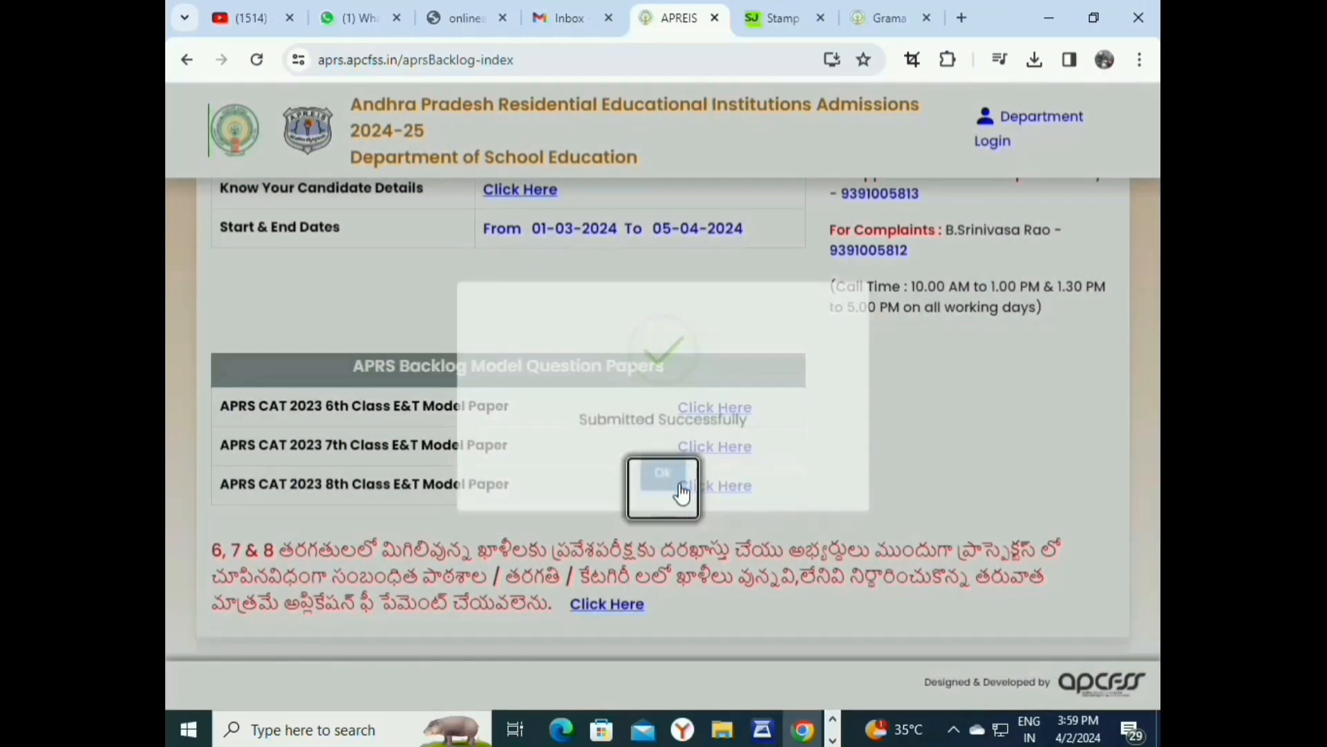
pyautogui.scroll(3, 499, 392)
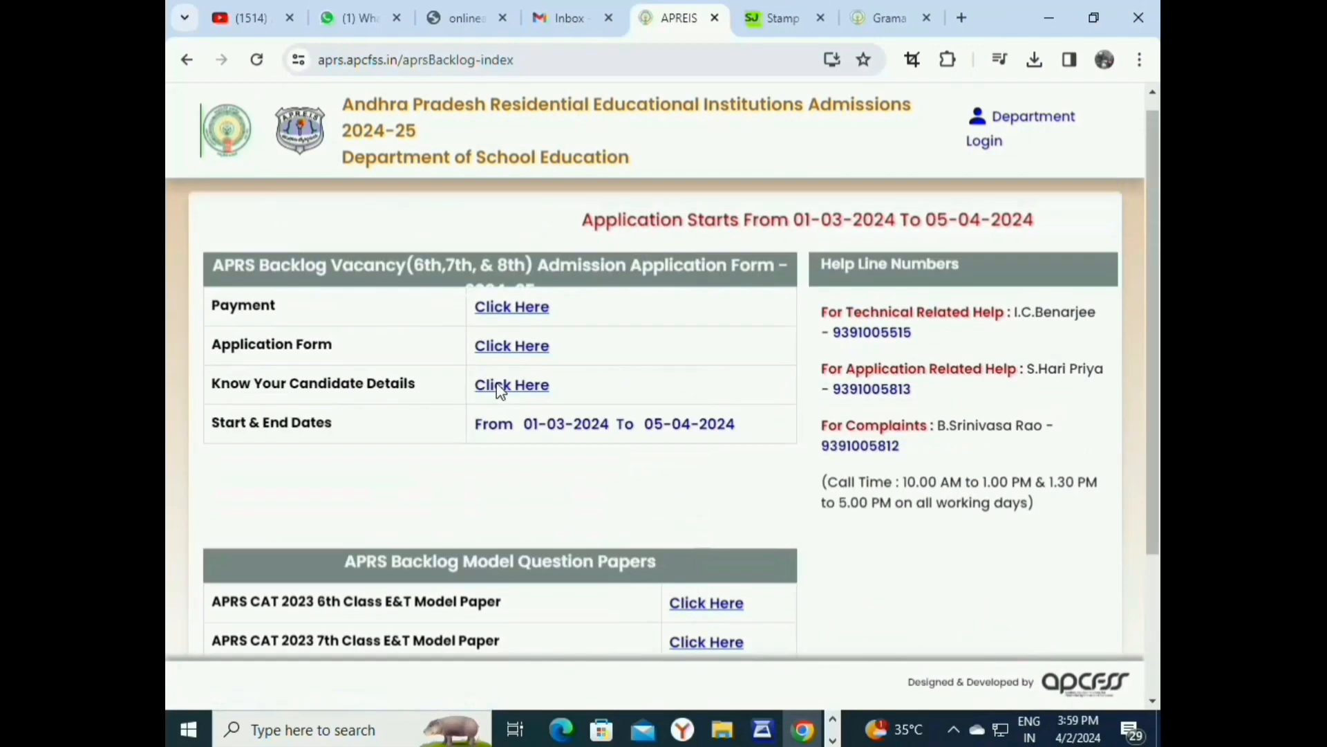
pyautogui.click(507, 358)
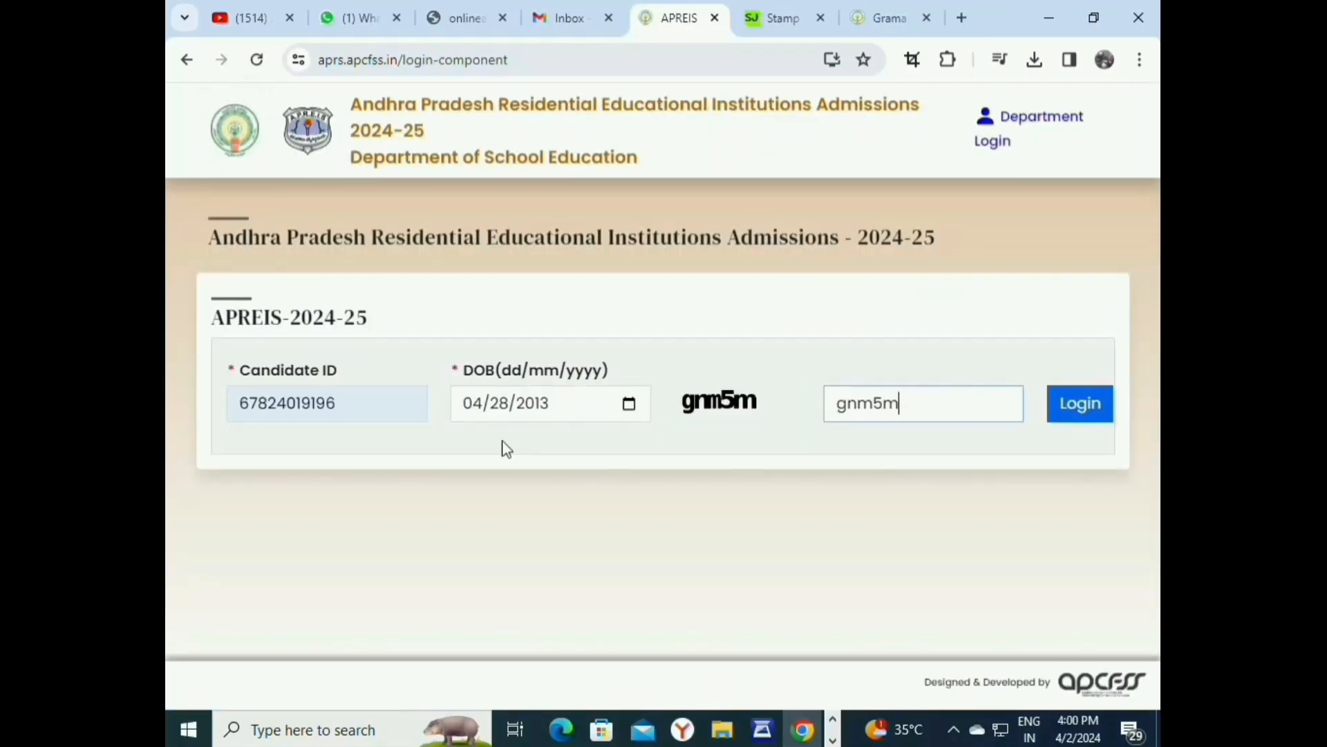
pyautogui.click(1099, 409)
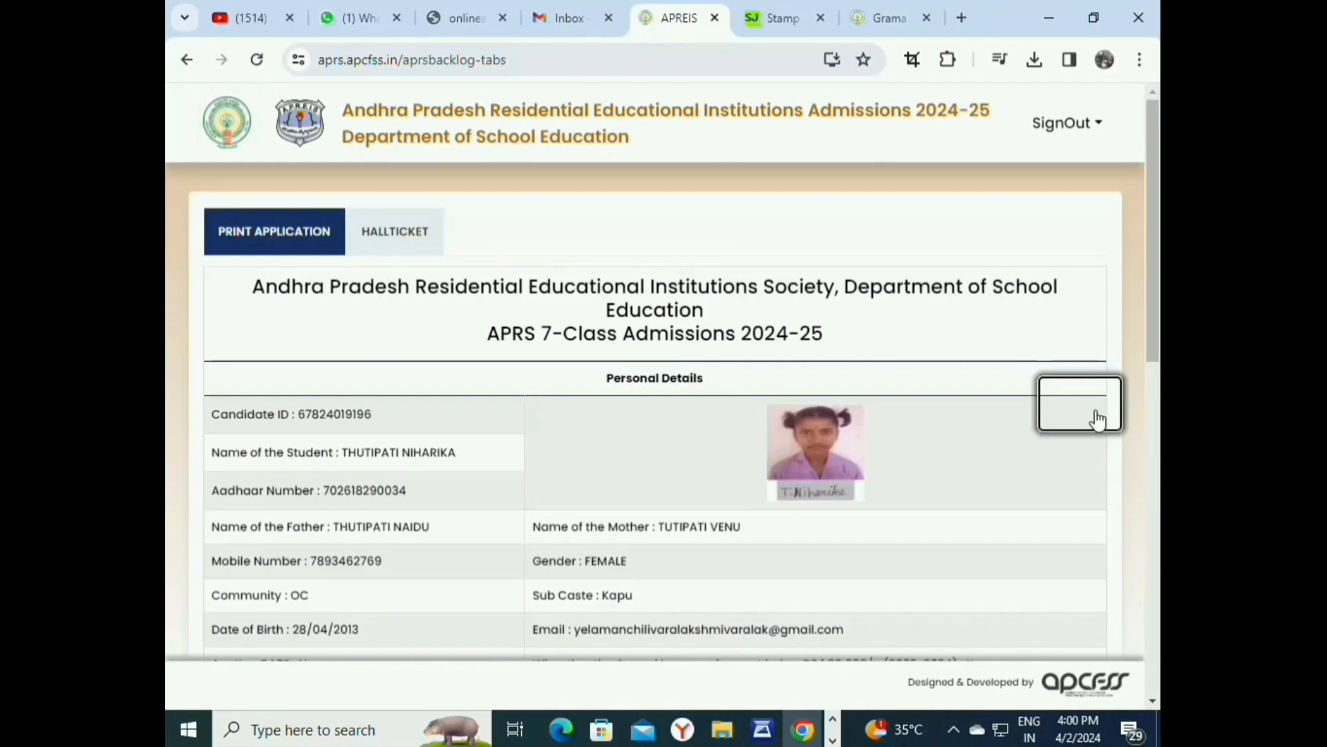
pyautogui.scroll(-10, 1007, 417)
pyautogui.click(636, 599)
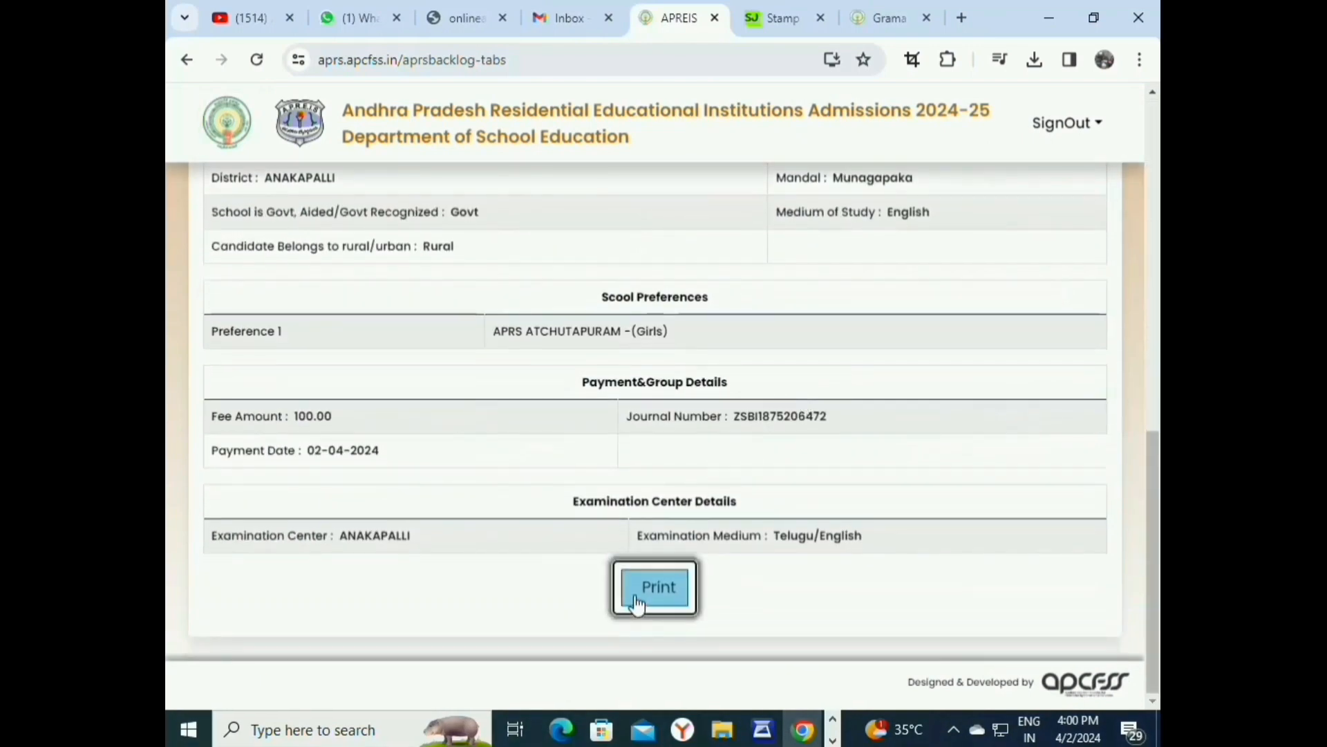